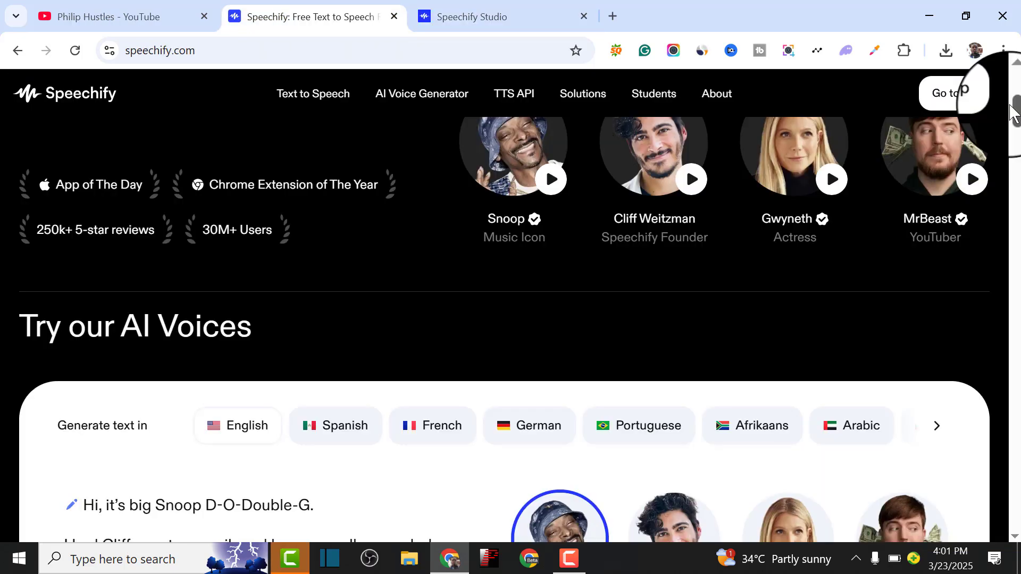
Look over the Speechify homepage from the AI voices demo to the Listen Anywhere section.
scroll(1012, 112, down, 5)
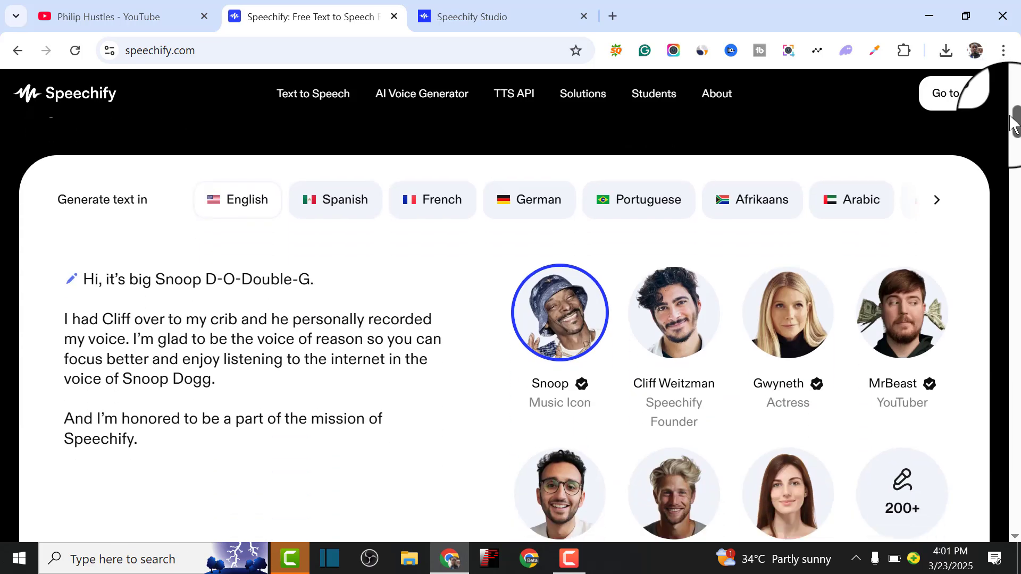
scroll(1013, 114, up, 4)
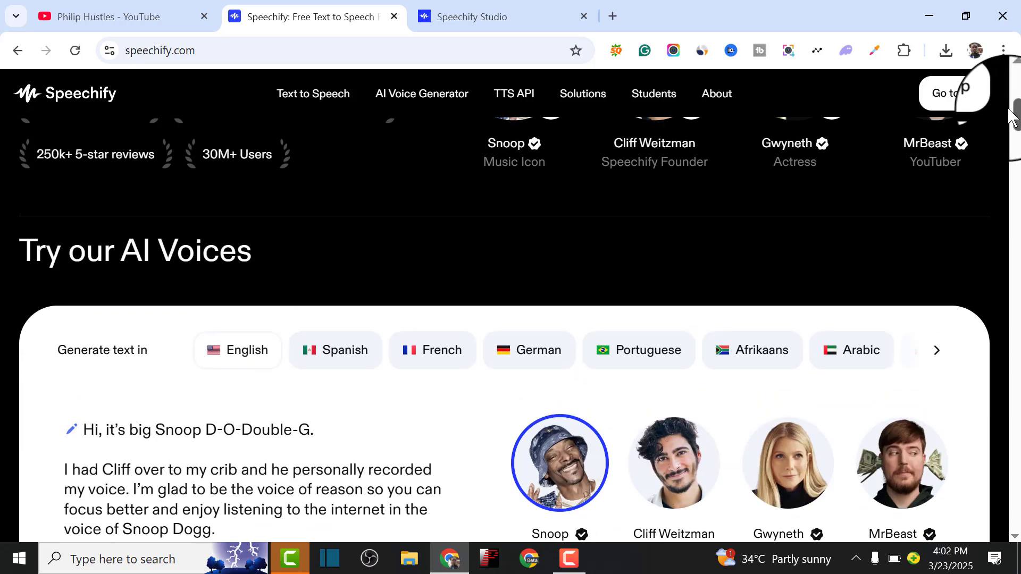
click(207, 52)
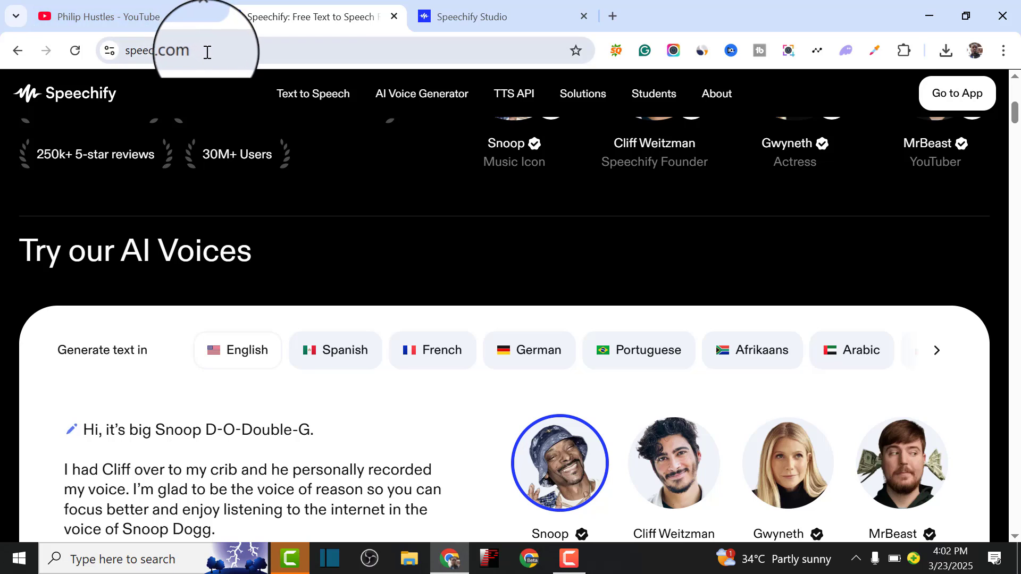
drag(207, 52, 136, 56)
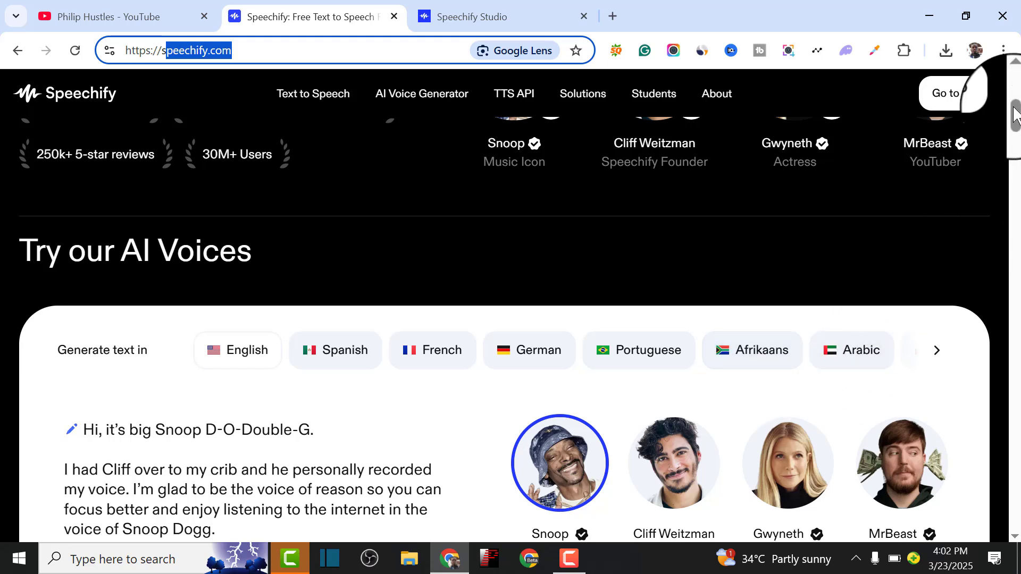
drag(1015, 114, 1016, 169)
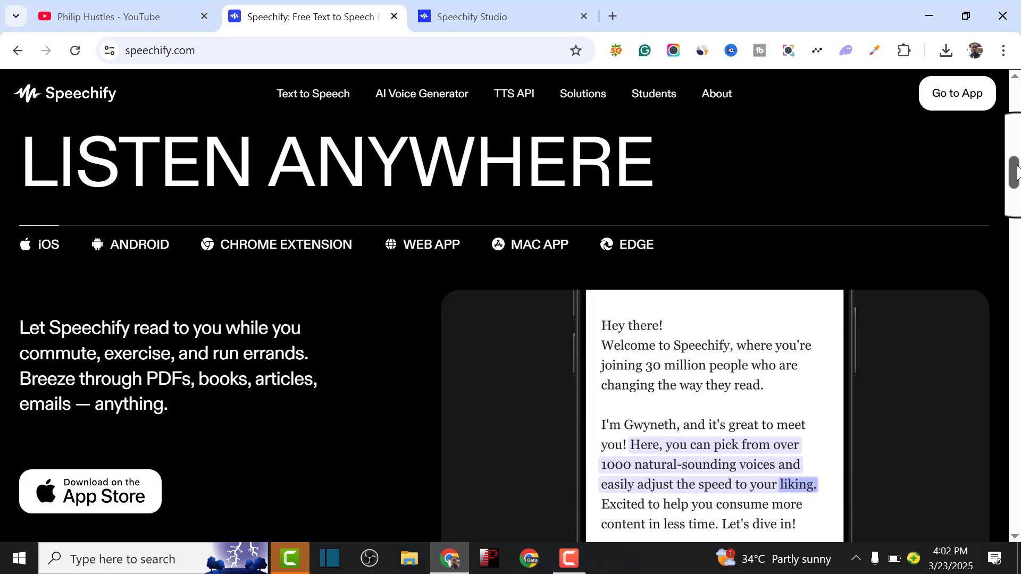
Switch to the YouTube channel's popular videos and open the video about Prime Link URL shorteners.
click(139, 13)
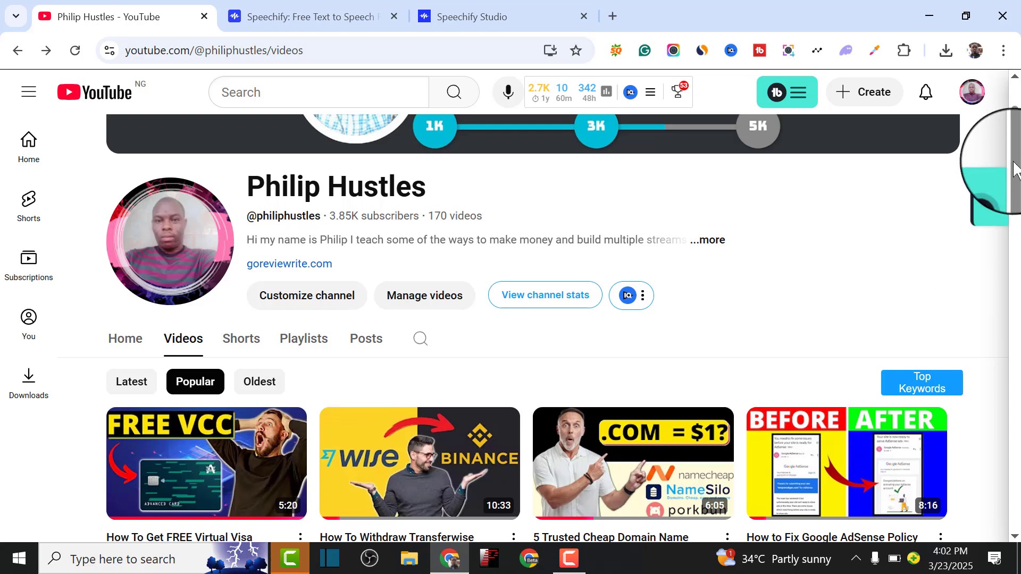
drag(1016, 166, 1018, 274)
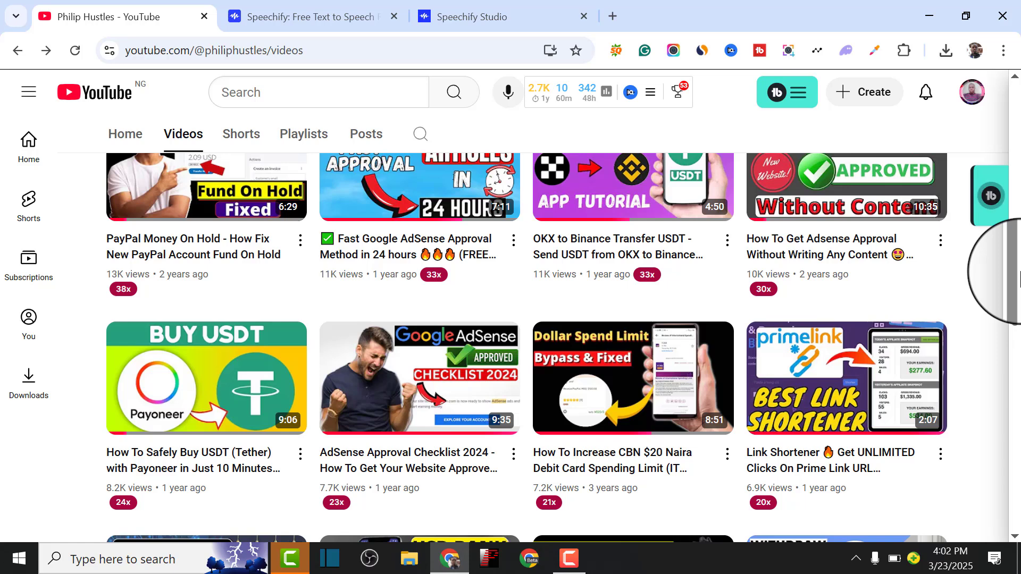
mouse_move(867, 372)
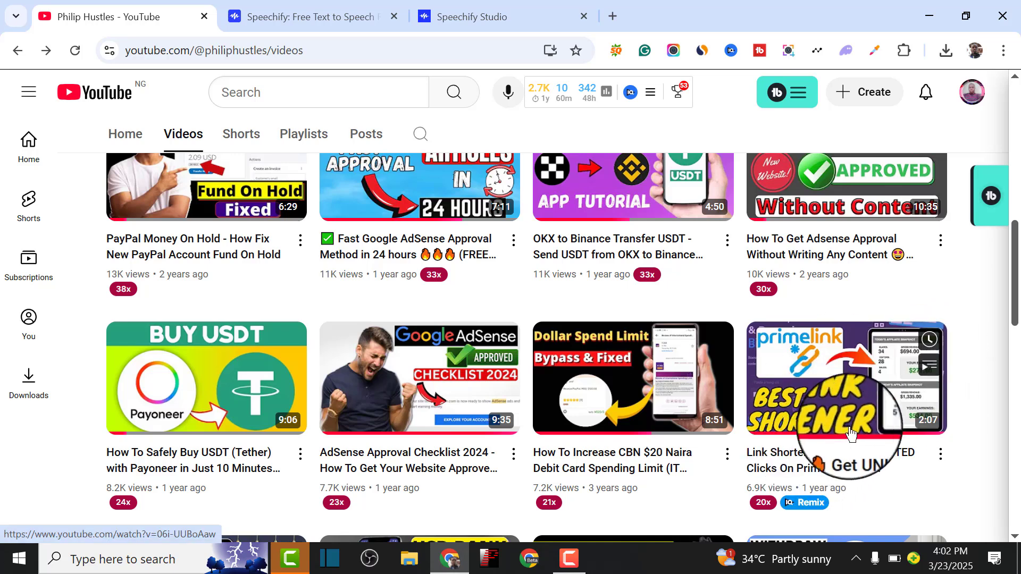
click(826, 400)
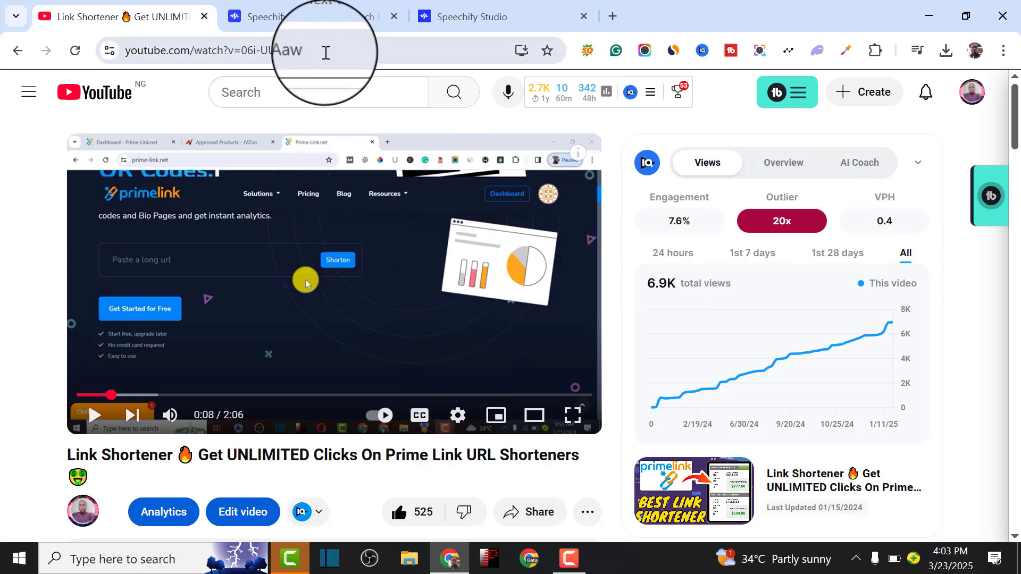
Return to the Speechify homepage and start the Try For Free onboarding quiz.
click(289, 7)
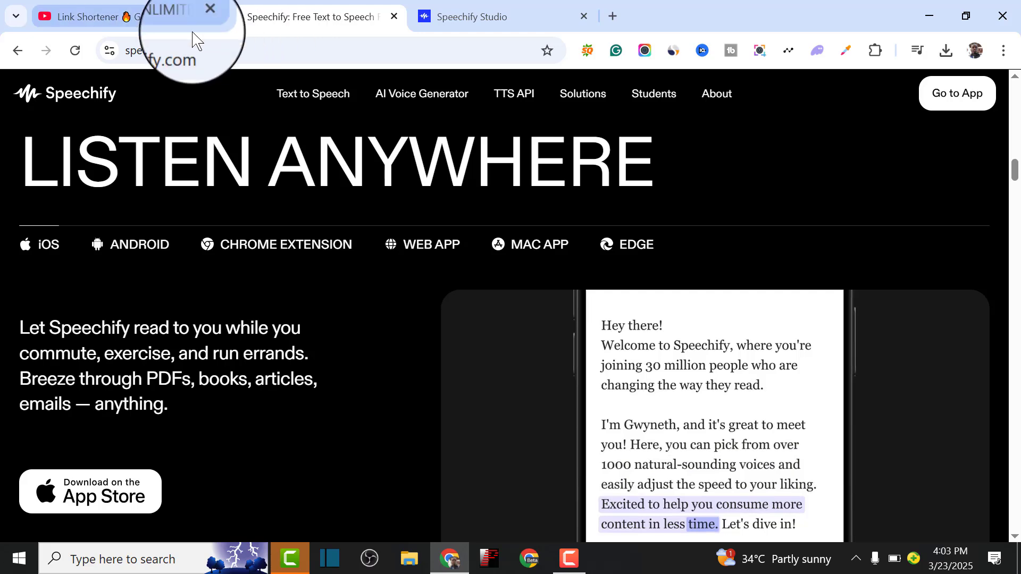
click(137, 50)
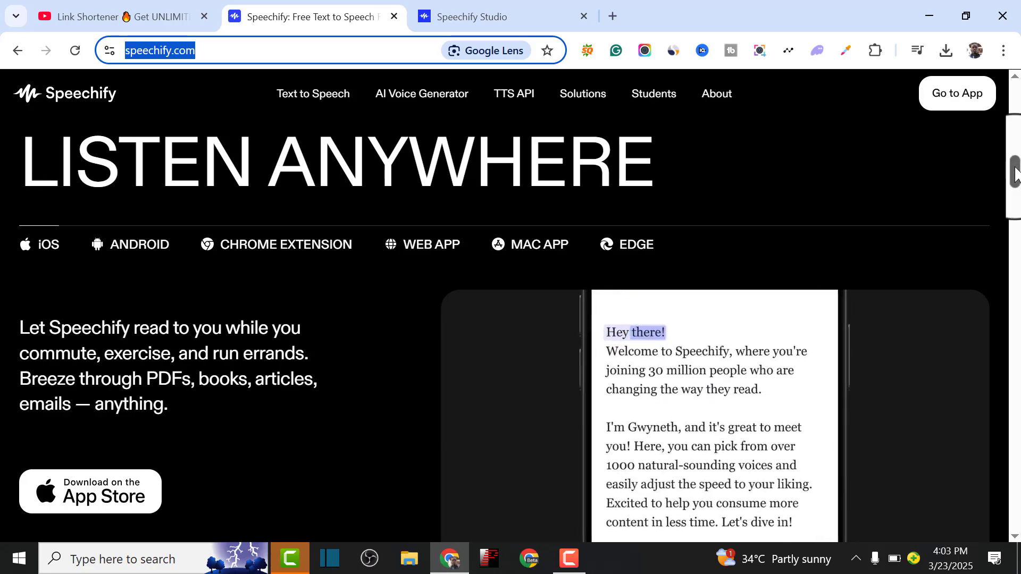
drag(1015, 173, 992, 91)
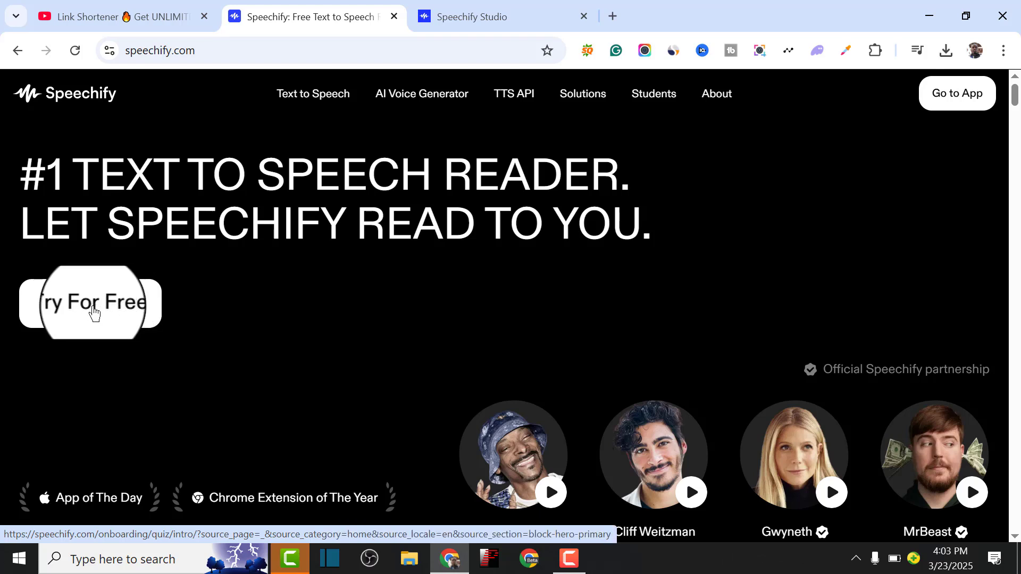
click(94, 314)
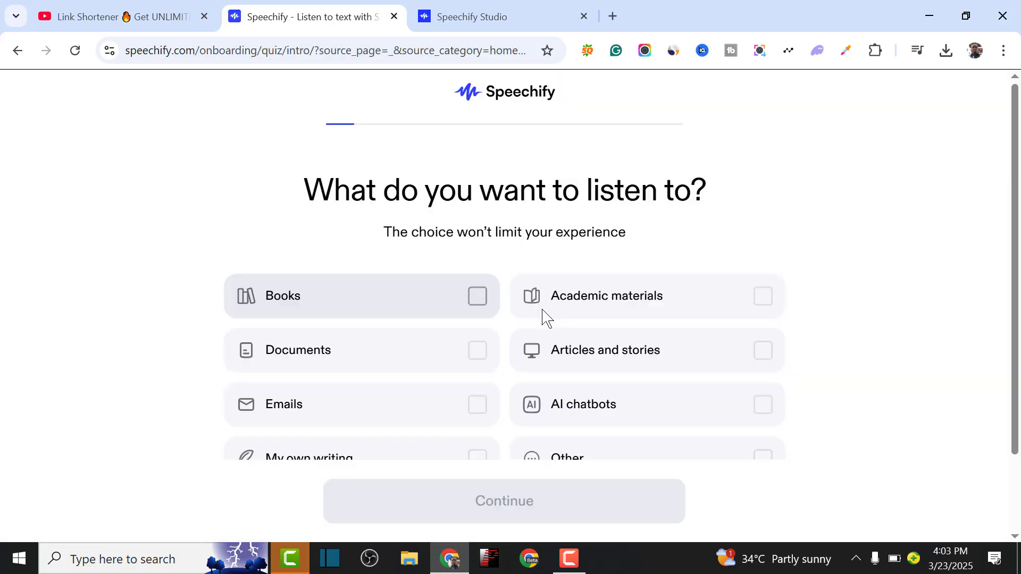
Answer the quiz with Articles and stories as the listening content and Stay focused and engaged as the goal.
drag(1013, 159, 1012, 182)
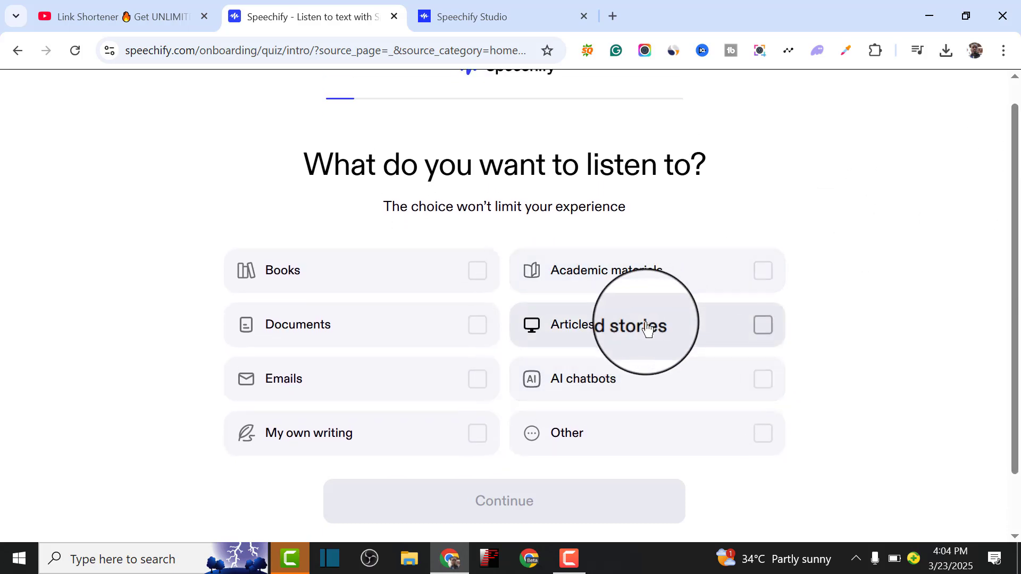
click(764, 331)
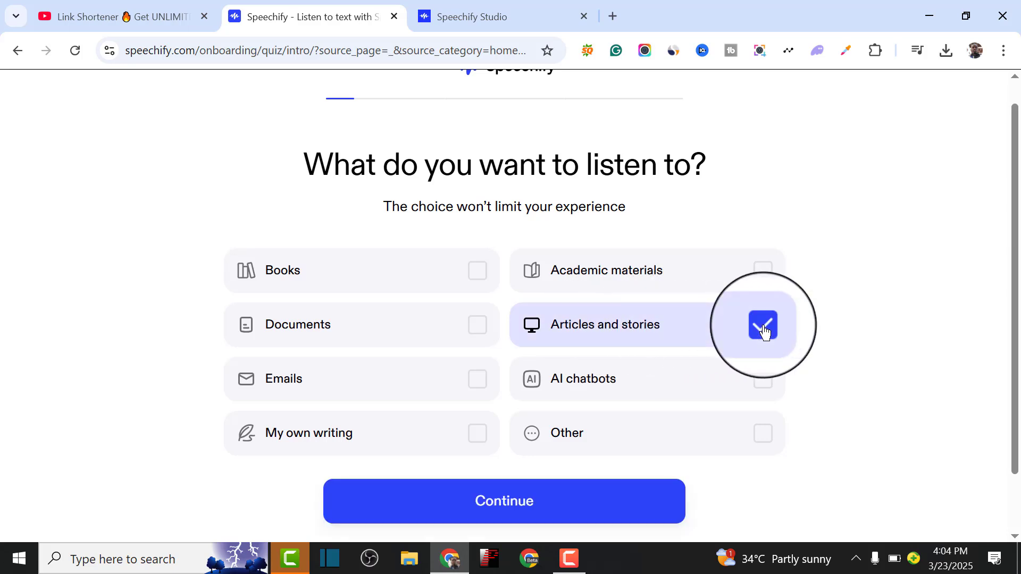
click(560, 502)
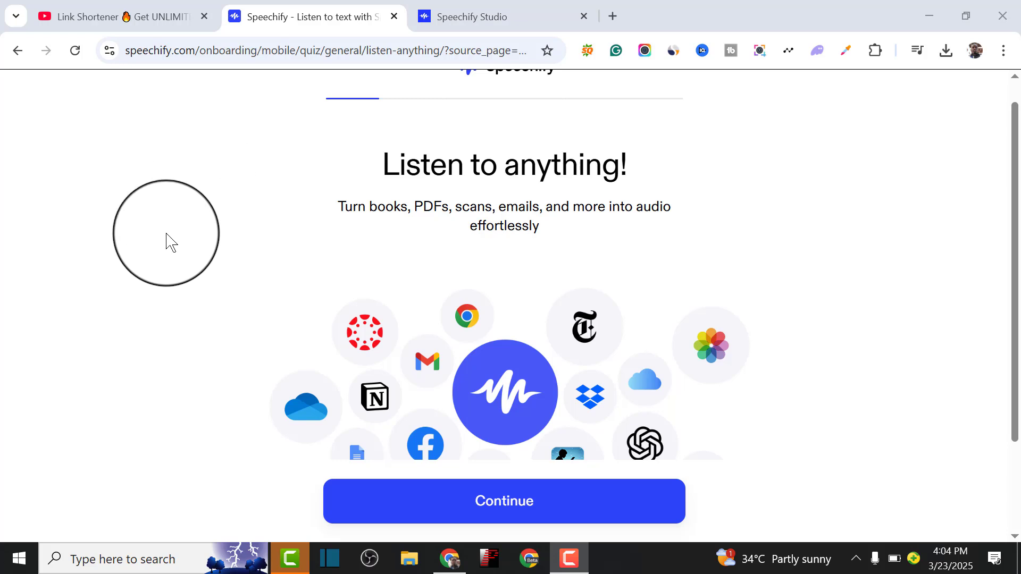
click(483, 522)
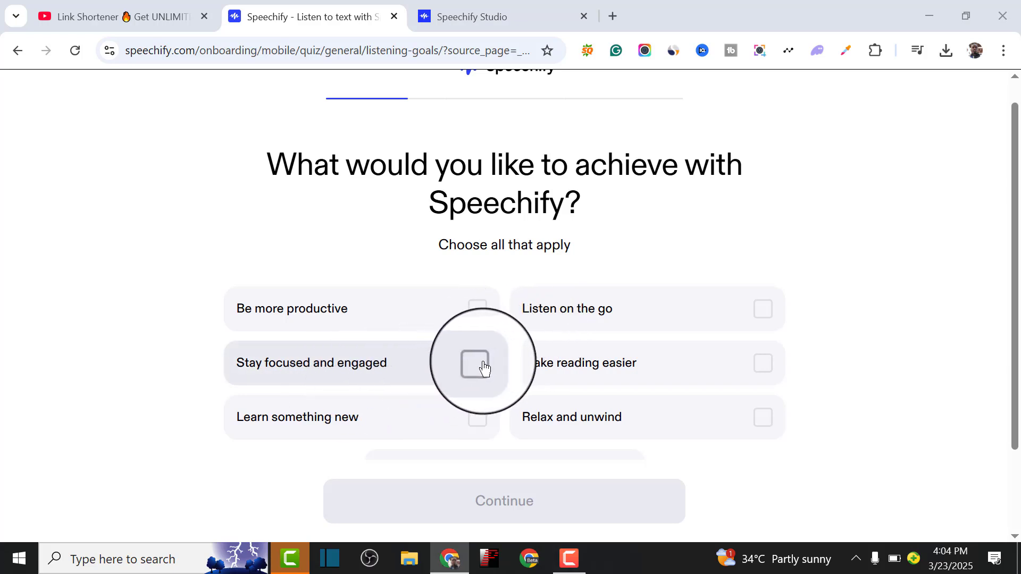
click(479, 365)
click(511, 524)
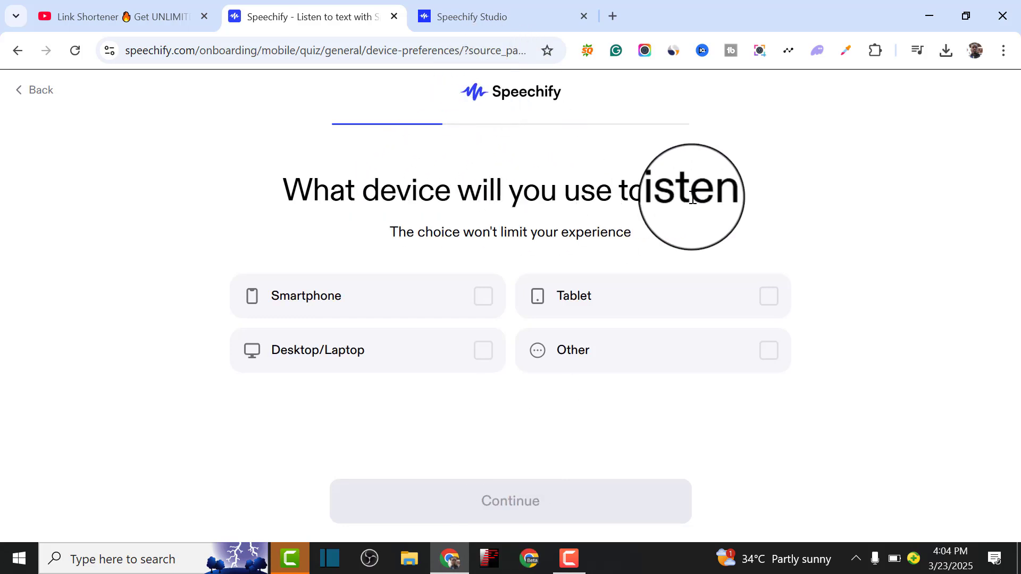
Choose Smartphone, Tablet and Desktop/Laptop as listening devices and While working or studying as the listening time.
click(485, 297)
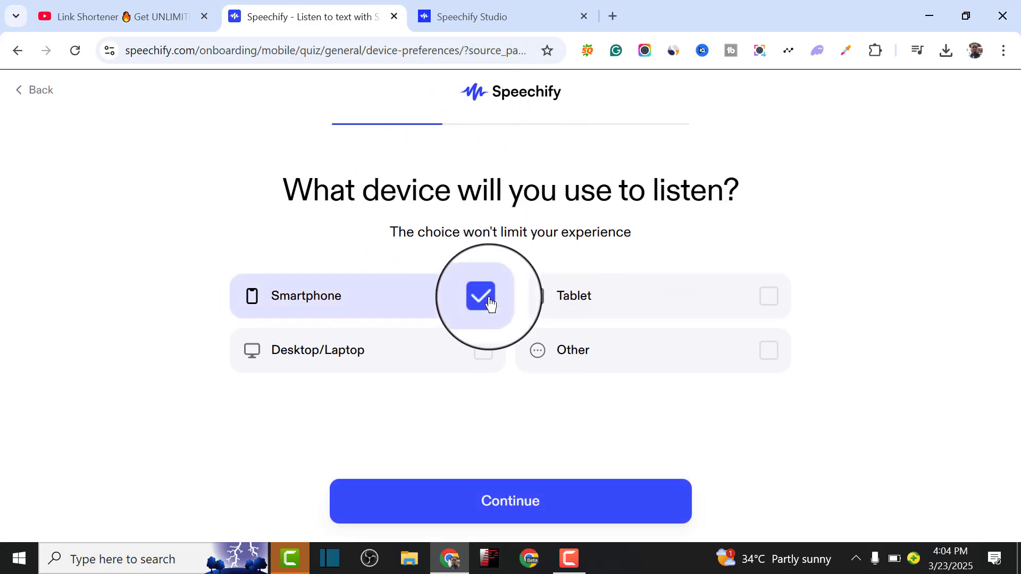
click(770, 300)
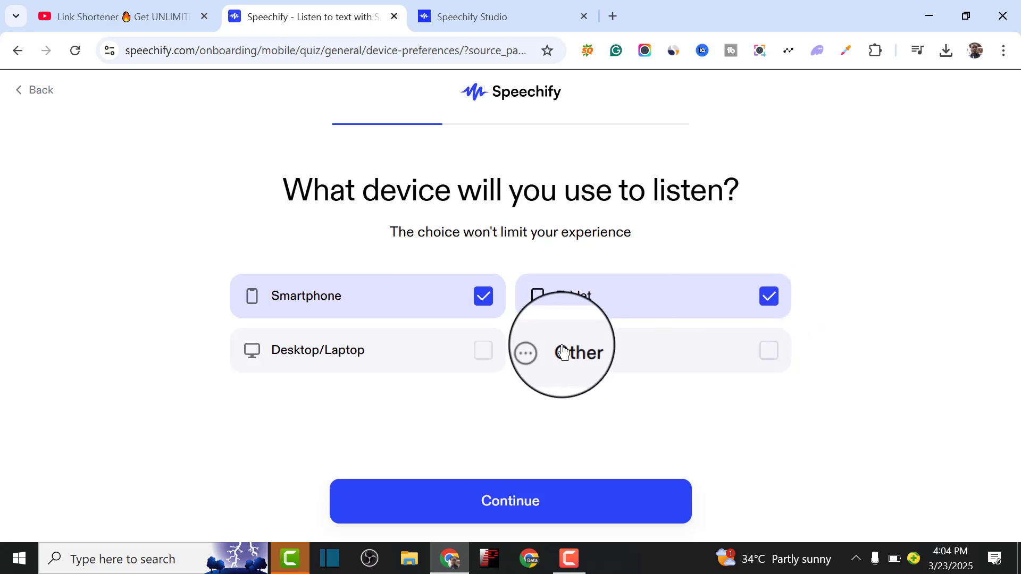
click(488, 354)
click(505, 496)
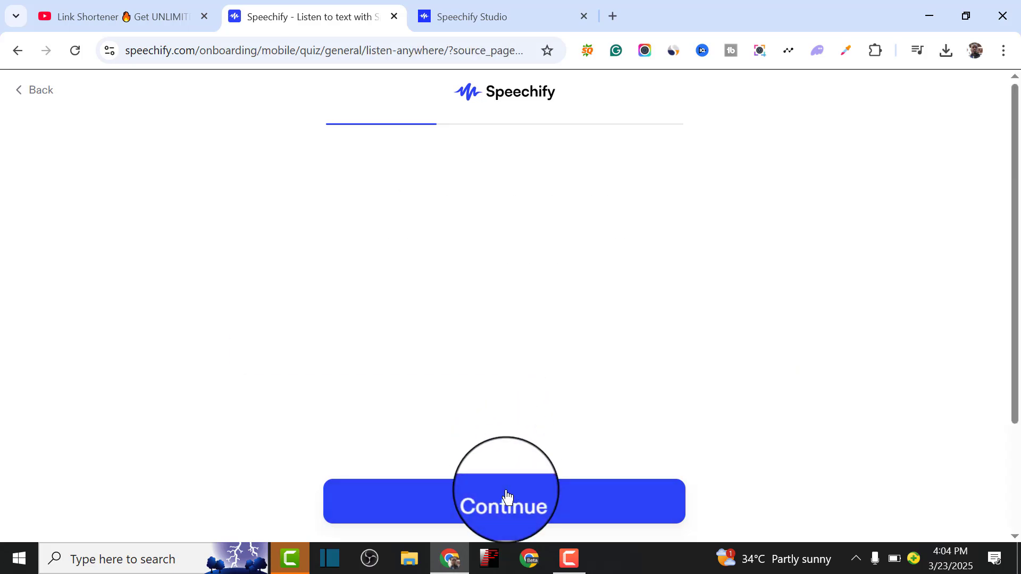
click(514, 499)
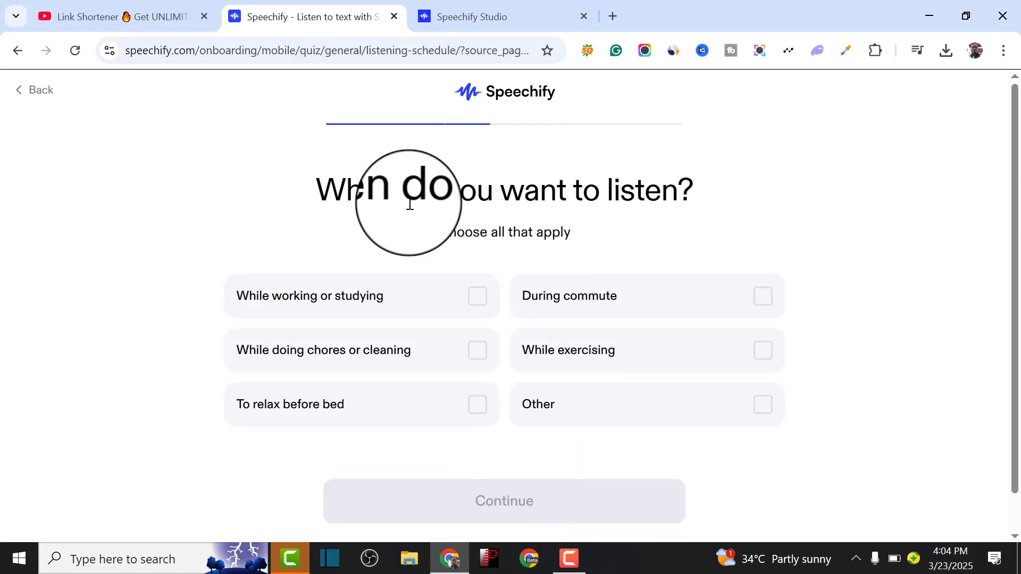
click(481, 299)
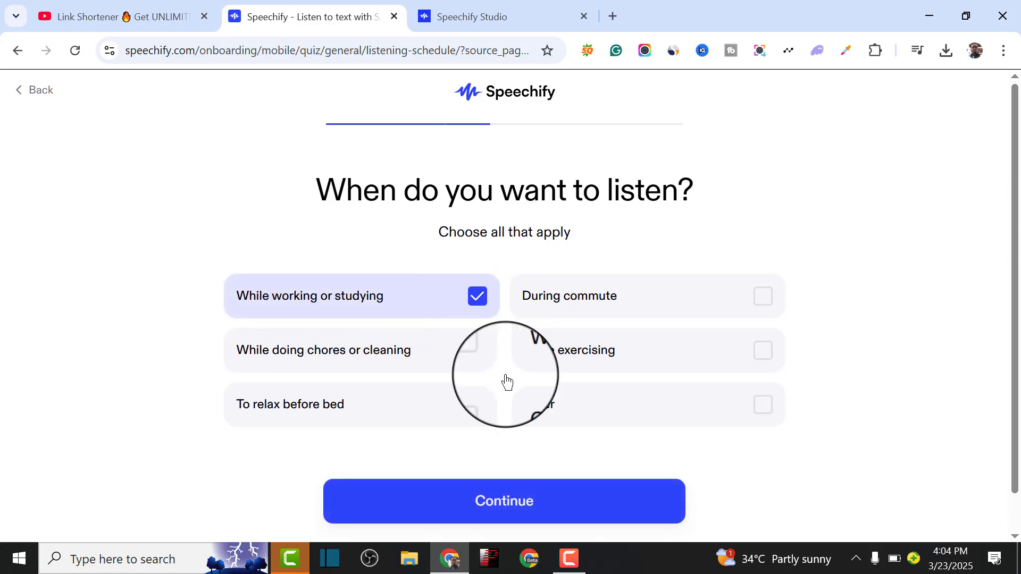
click(513, 502)
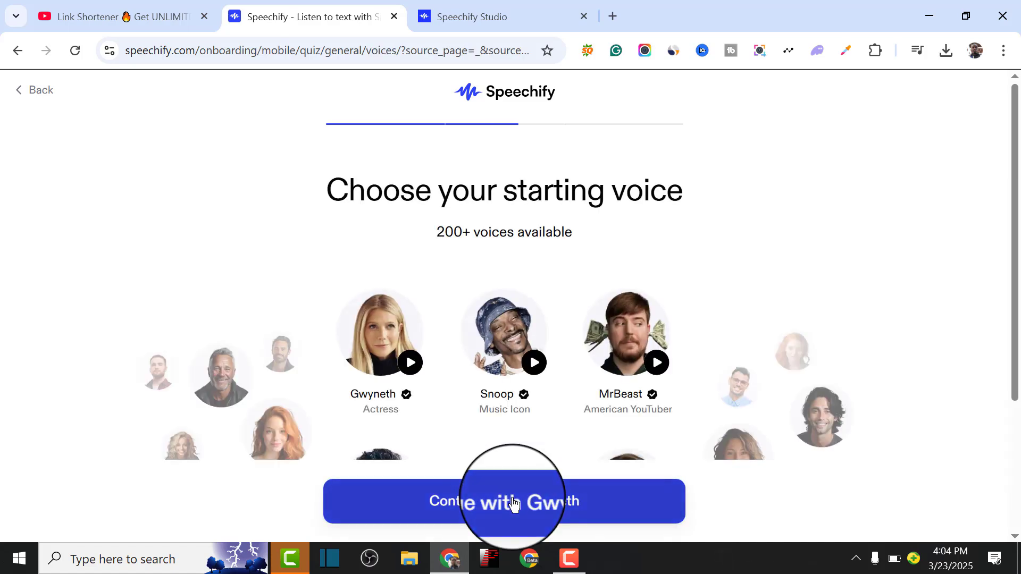
Accept Gwyneth as the starting voice and 1.1x as the listening speed, continuing to account creation.
click(513, 503)
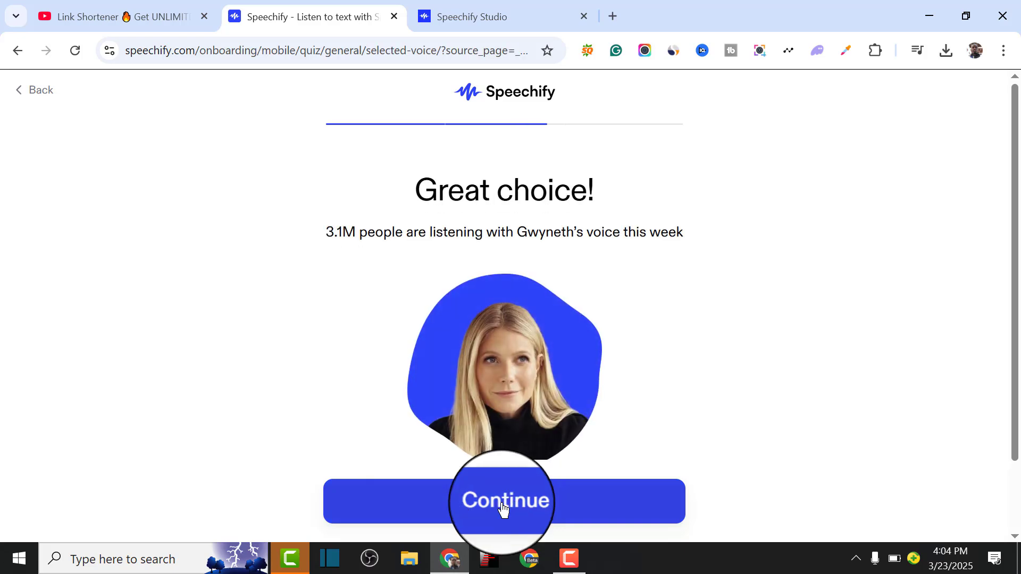
click(503, 505)
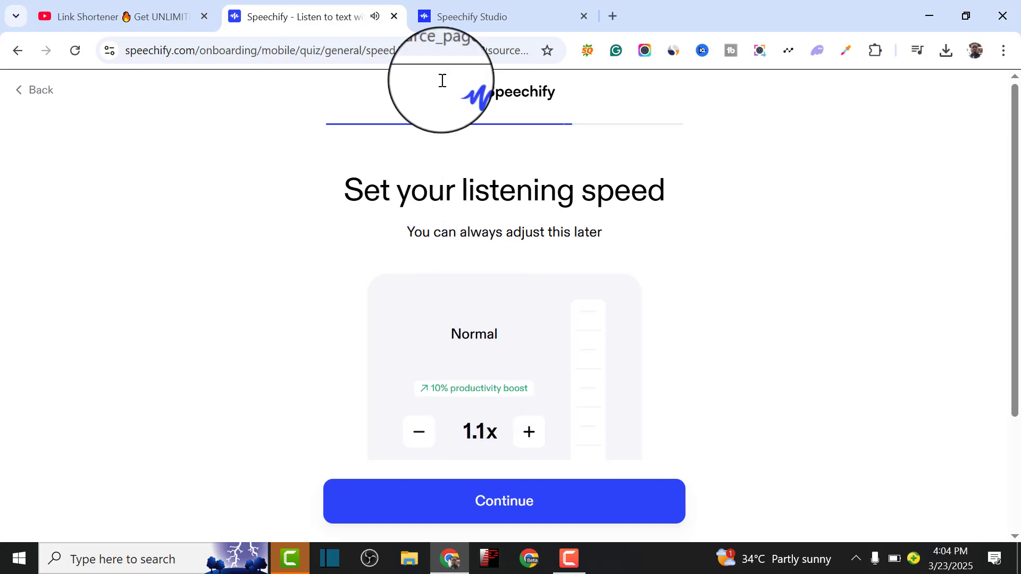
click(496, 505)
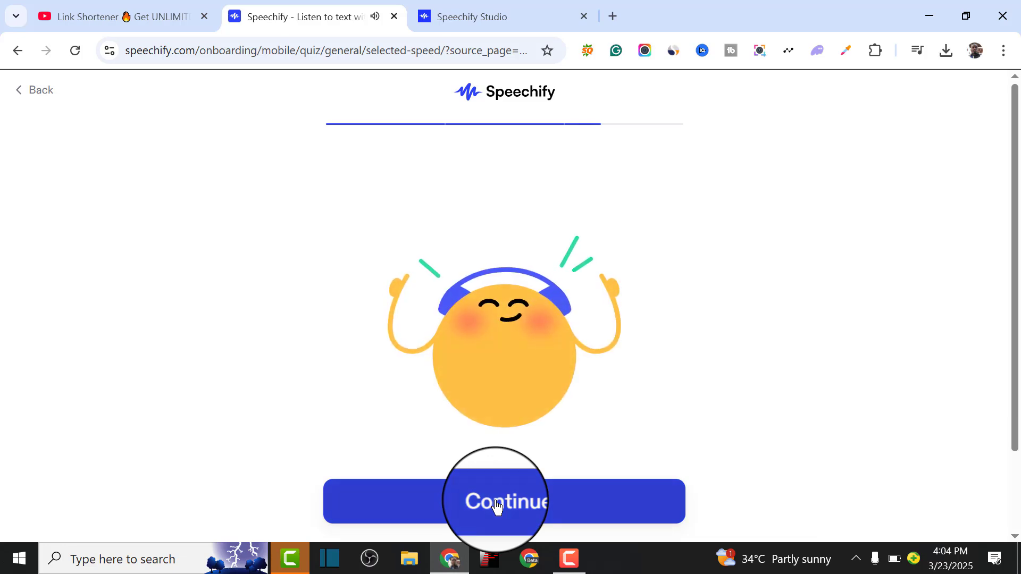
click(496, 505)
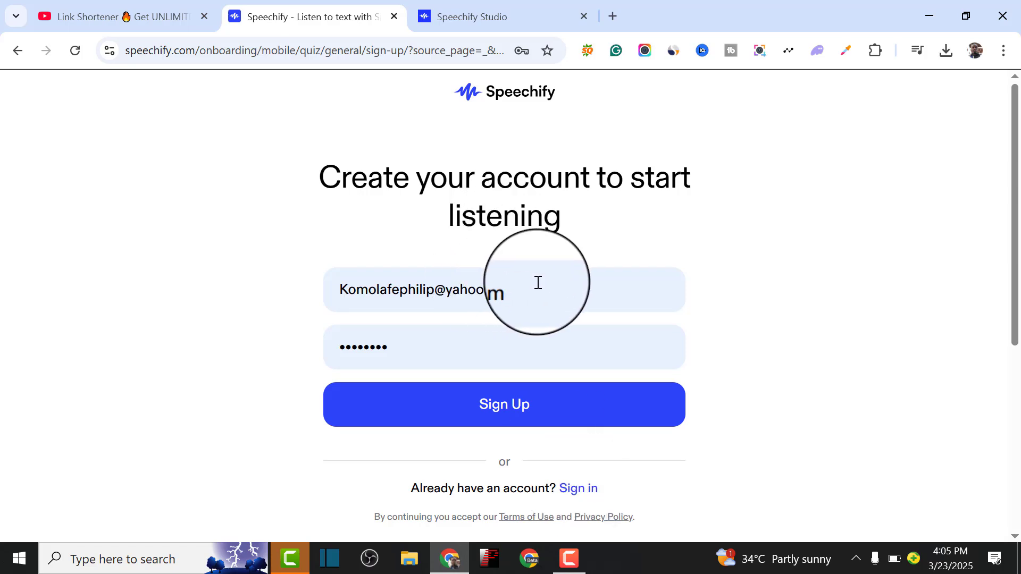
Switch from sign-up to sign-in, fill in the saved e-mail and account password, and sign in to reach the plan choices.
drag(538, 283, 333, 289)
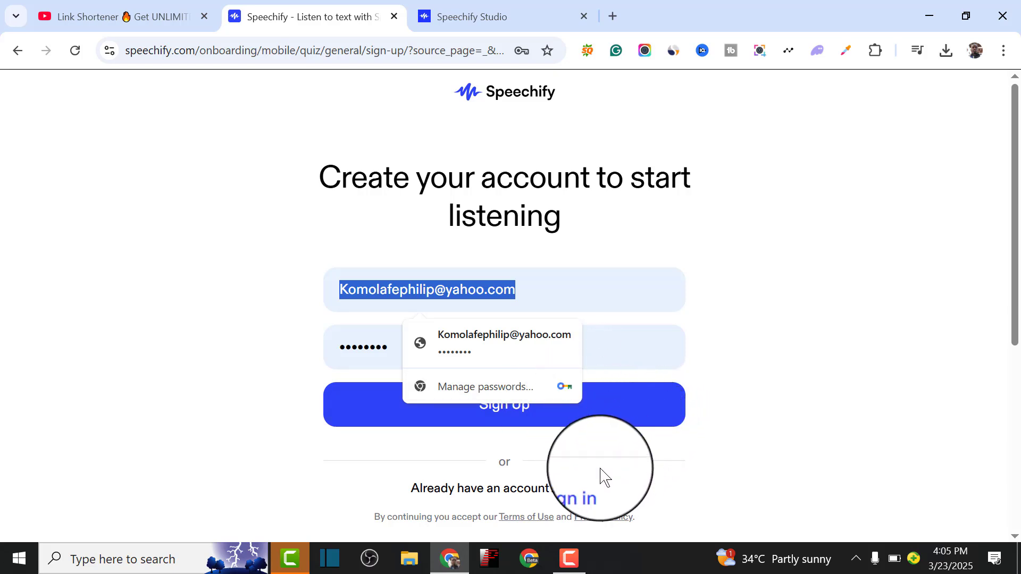
click(577, 488)
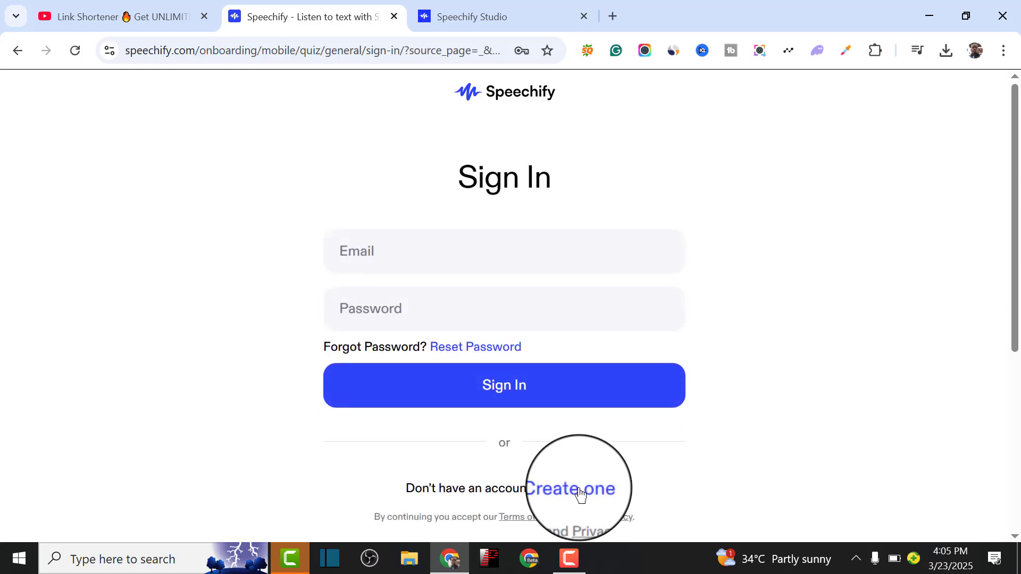
click(447, 255)
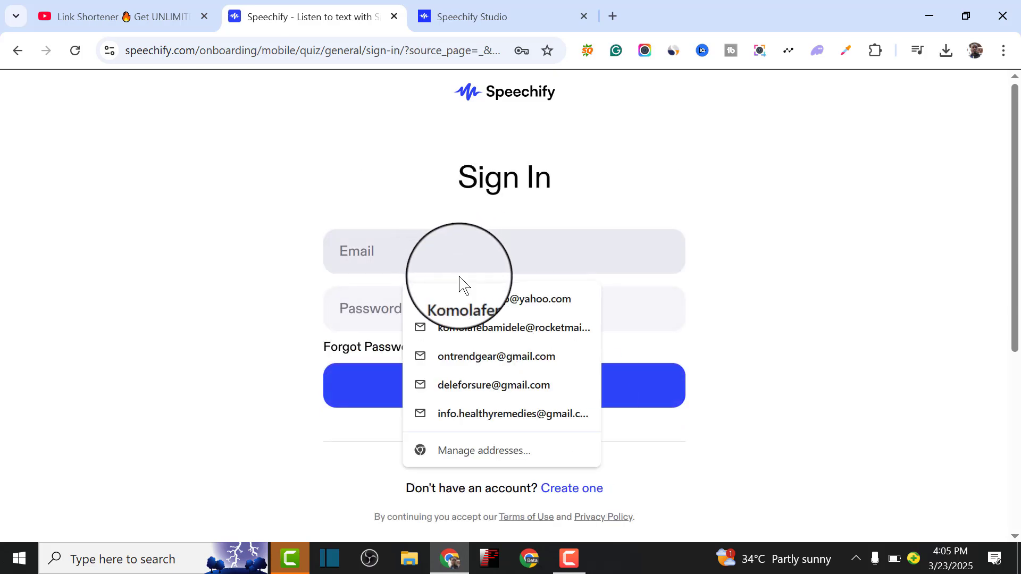
click(464, 301)
click(414, 301)
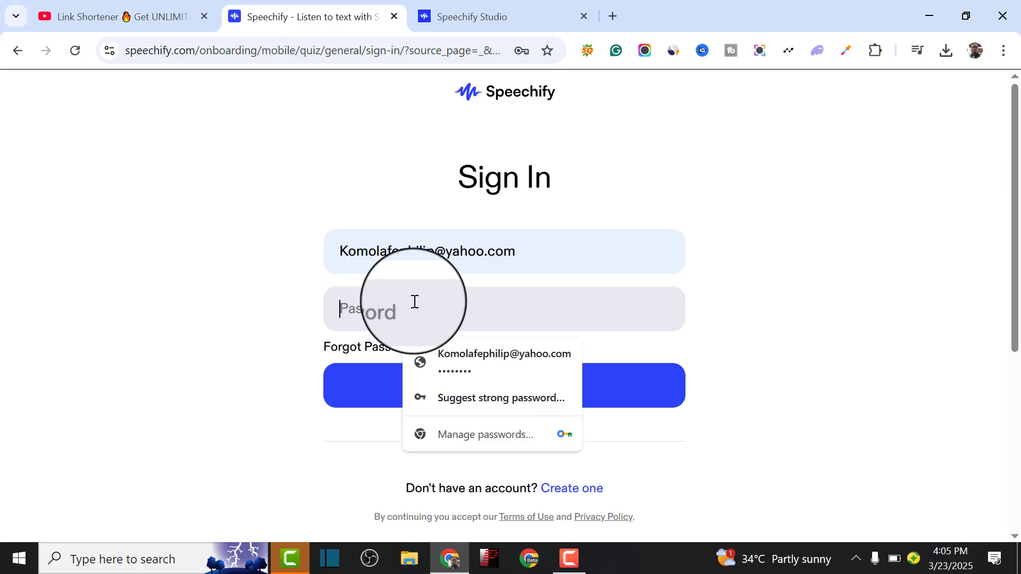
click(451, 374)
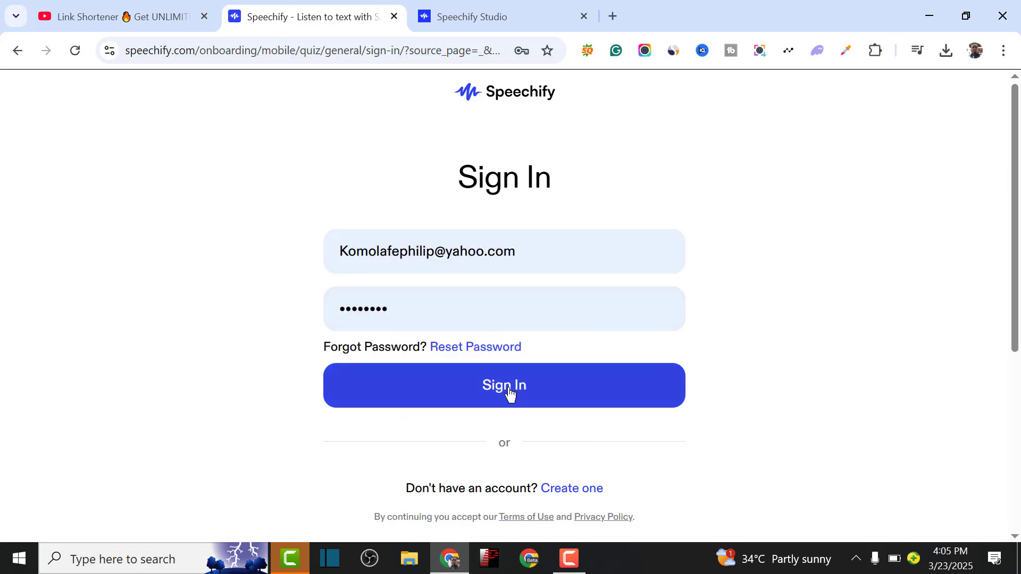
click(508, 392)
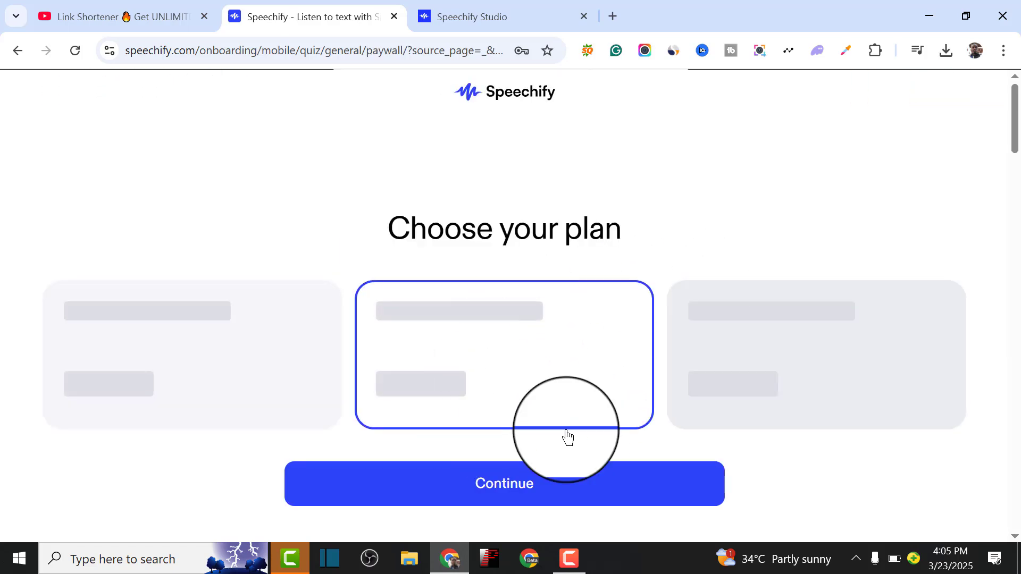
mouse_move(1016, 114)
mouse_down()
mouse_move(1018, 139)
mouse_move(1015, 109)
mouse_up()
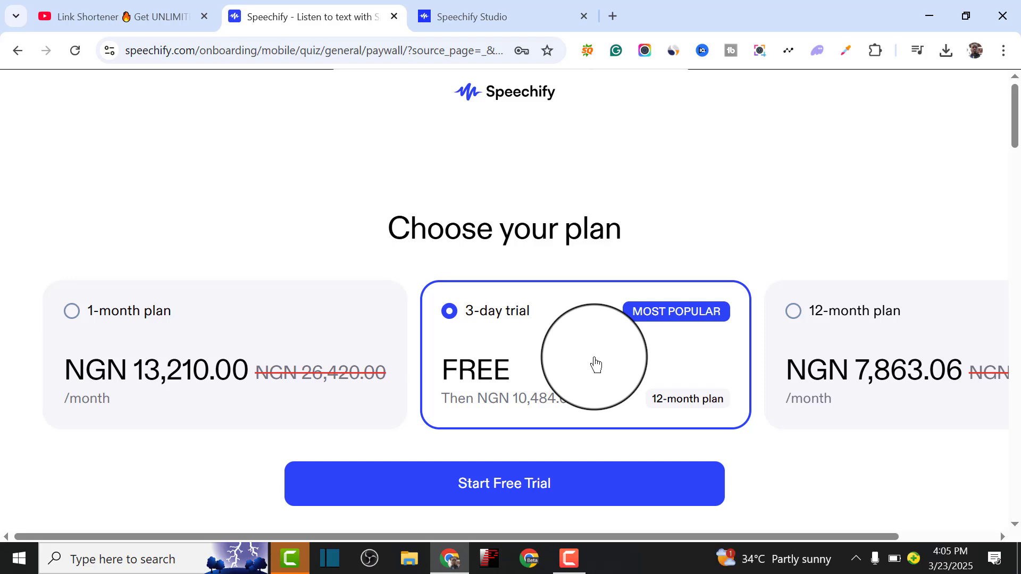
Switch to Speechify Studio and create a new Dubbing project from its dashboard.
click(488, 12)
click(328, 47)
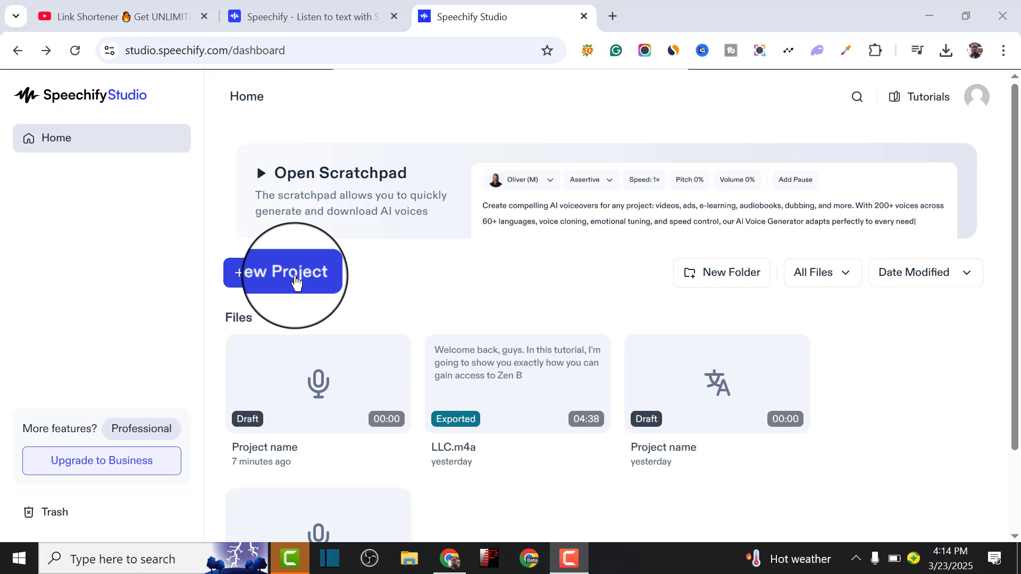
click(296, 282)
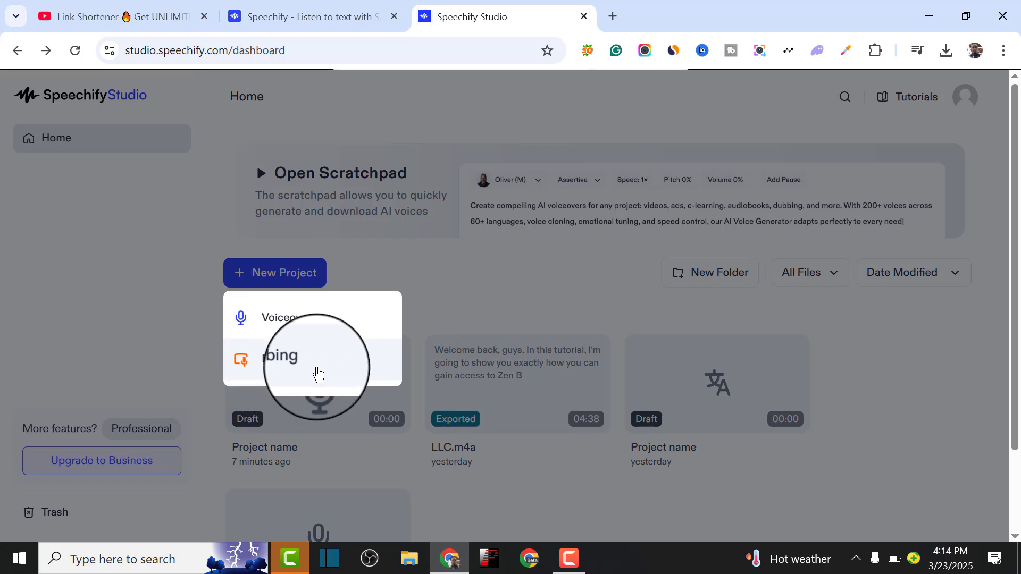
click(287, 368)
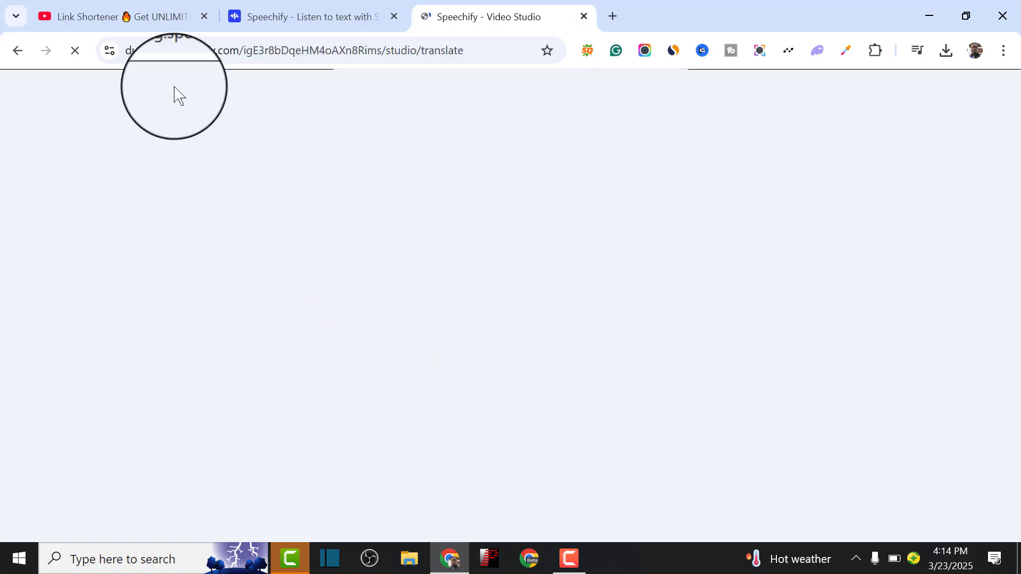
Copy the URL of the Link Shortener YouTube video and paste it as the dubbing project's source video link.
click(139, 21)
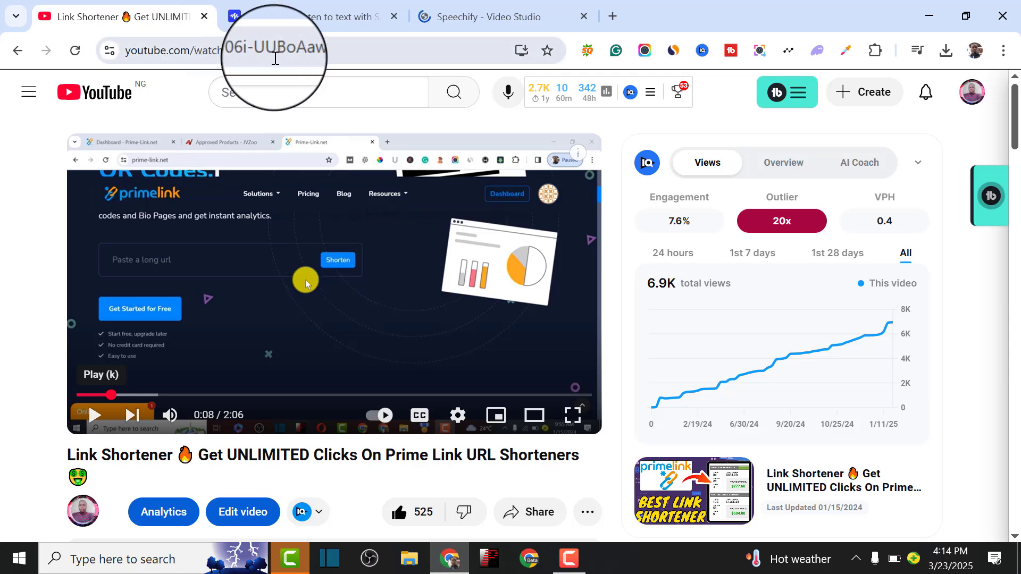
click(322, 54)
key(ctrl+c)
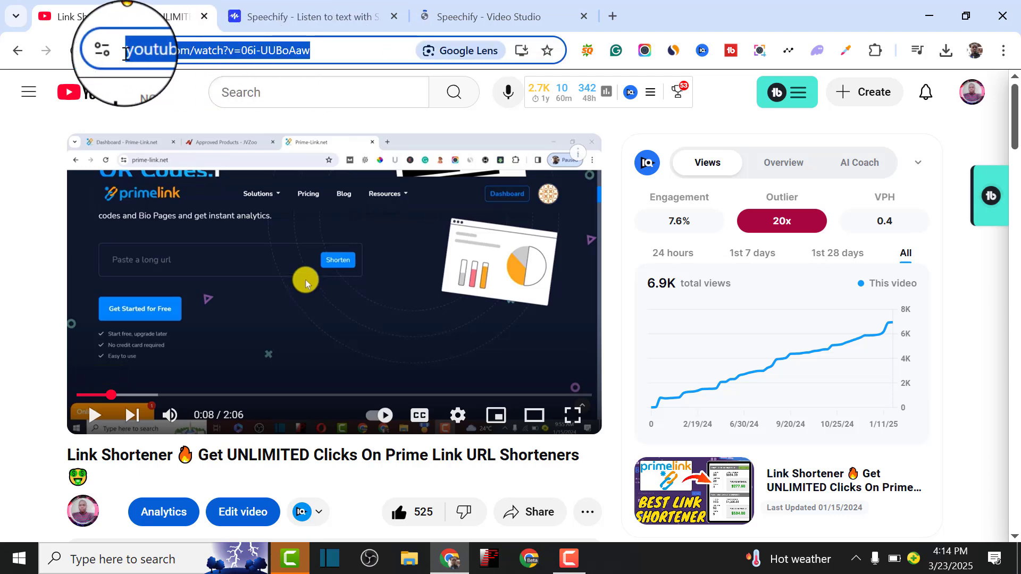
click(512, 18)
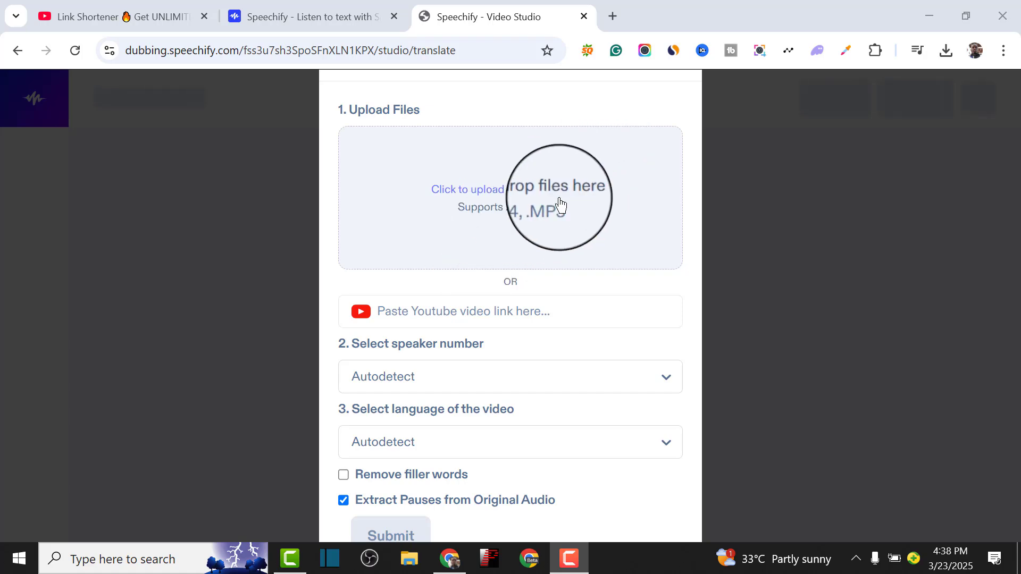
click(160, 16)
click(277, 50)
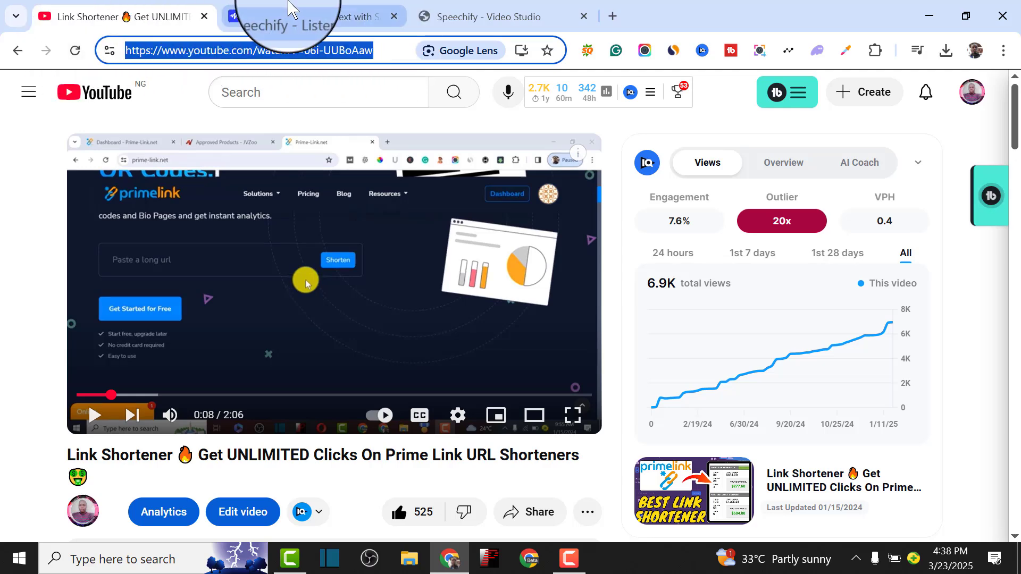
click(316, 16)
click(493, 16)
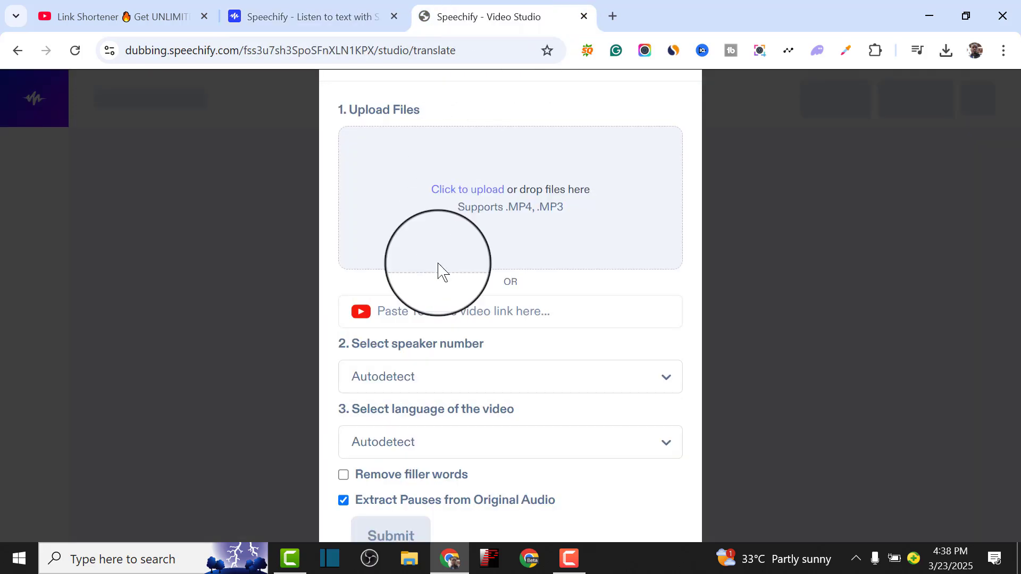
click(399, 321)
key(ctrl+v)
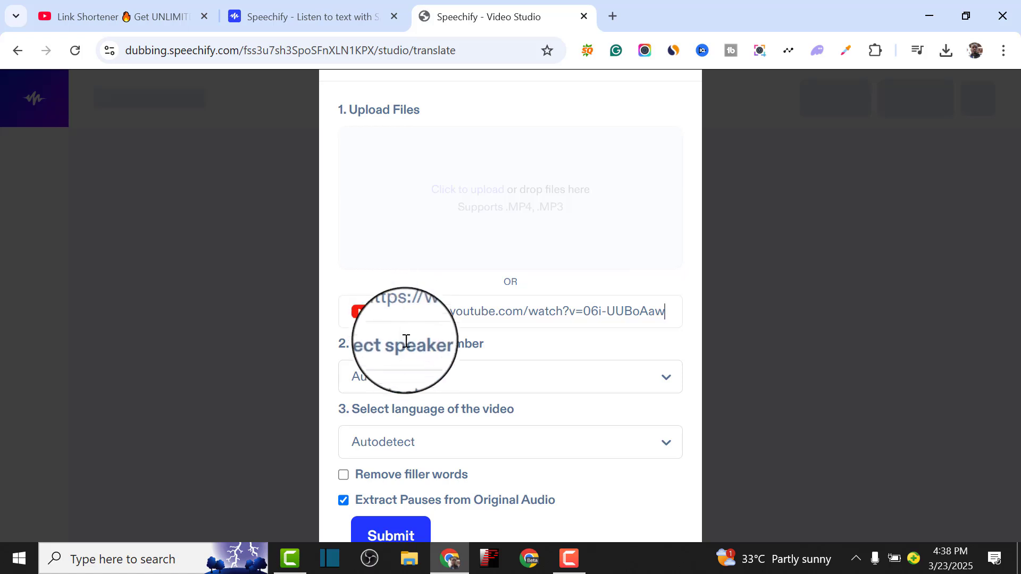
Set the speaker number to 1 and the video language to English, enable Remove filler words, and submit the dubbing form.
click(408, 378)
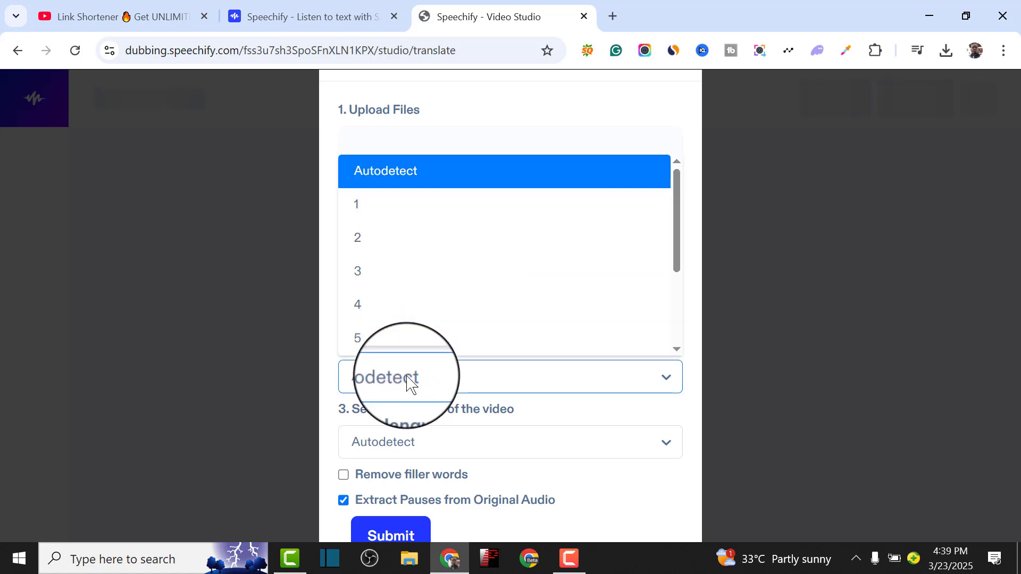
click(385, 206)
click(444, 451)
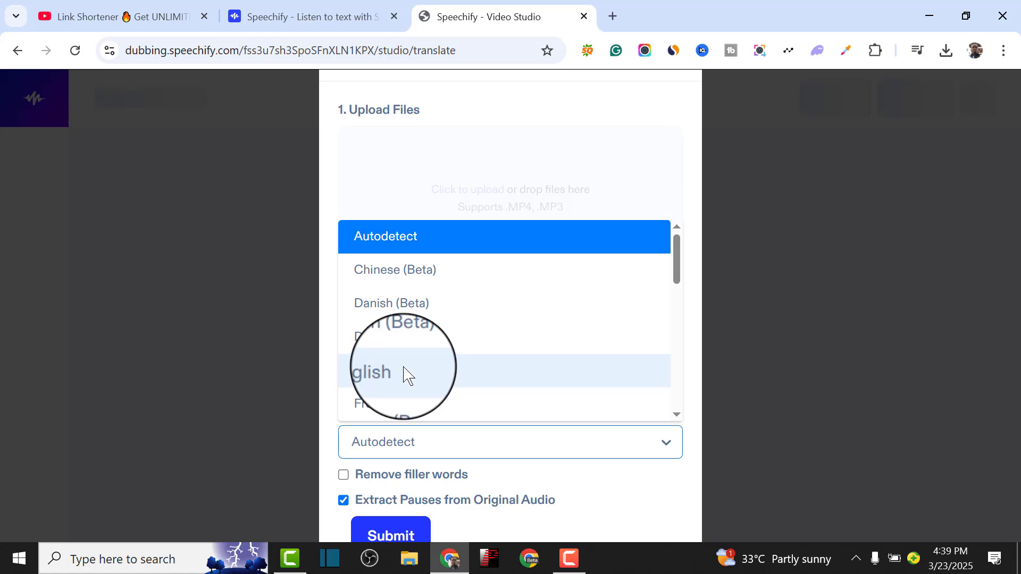
click(408, 374)
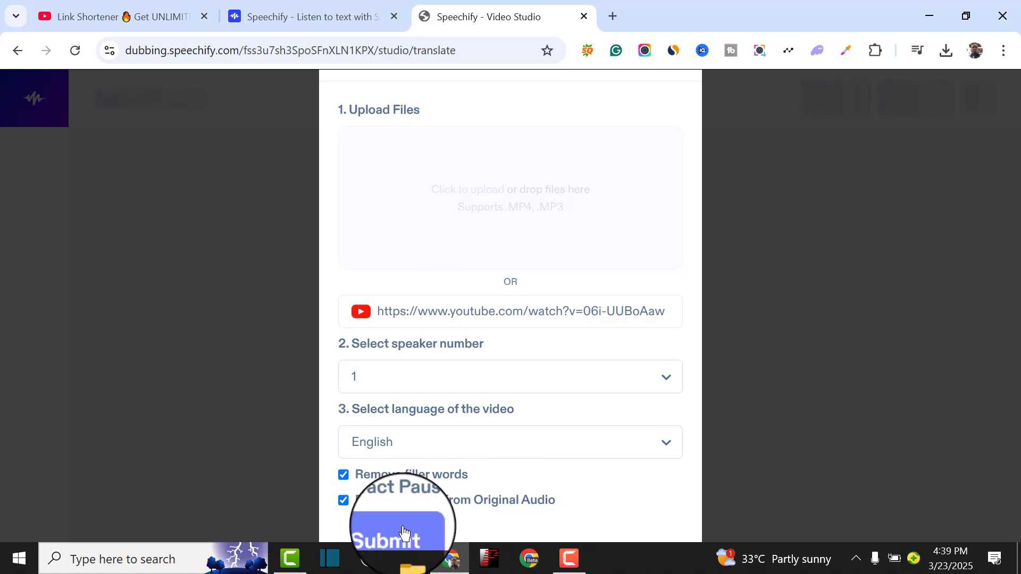
click(405, 375)
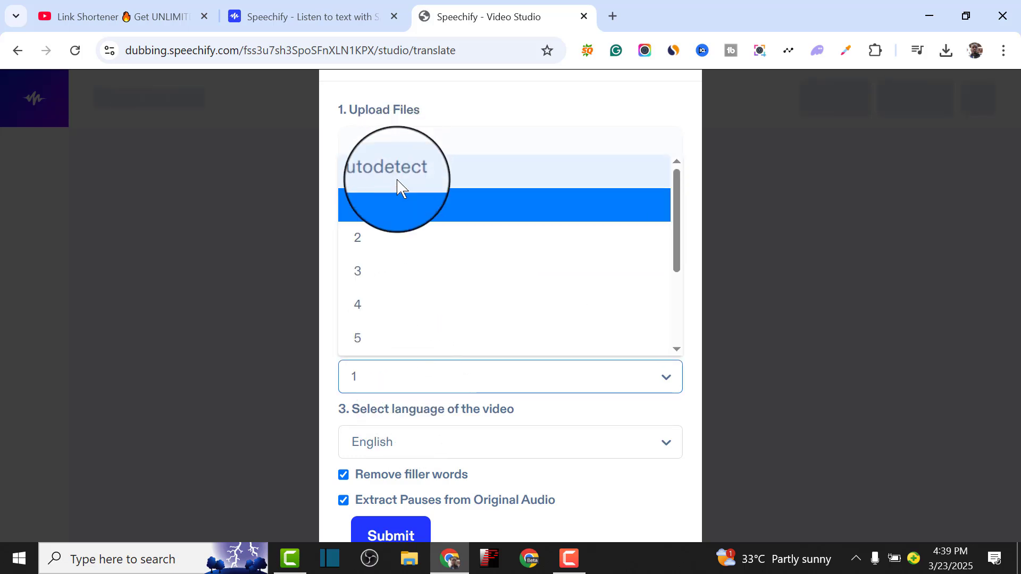
scroll(415, 266, down, 1)
click(680, 413)
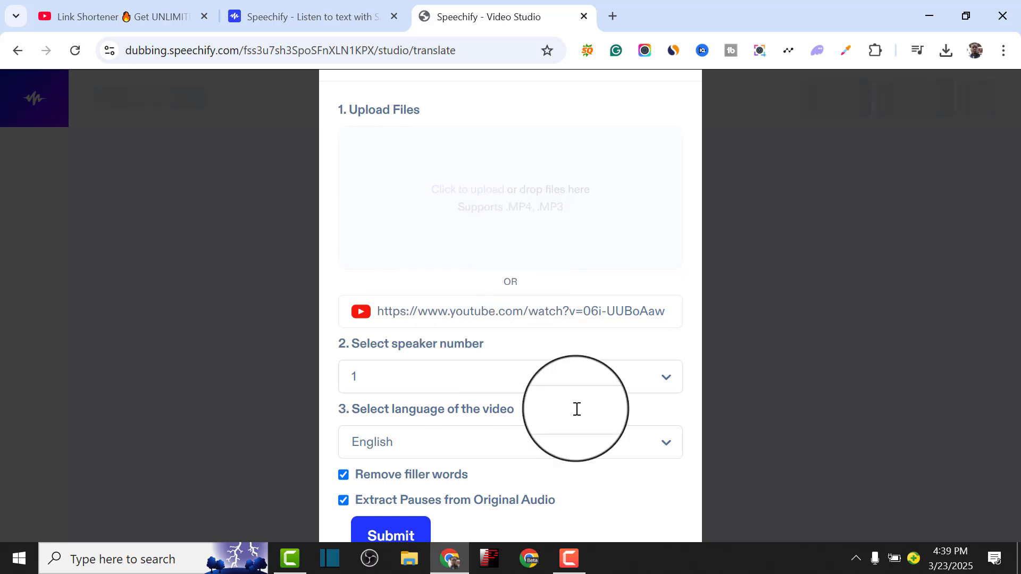
click(392, 534)
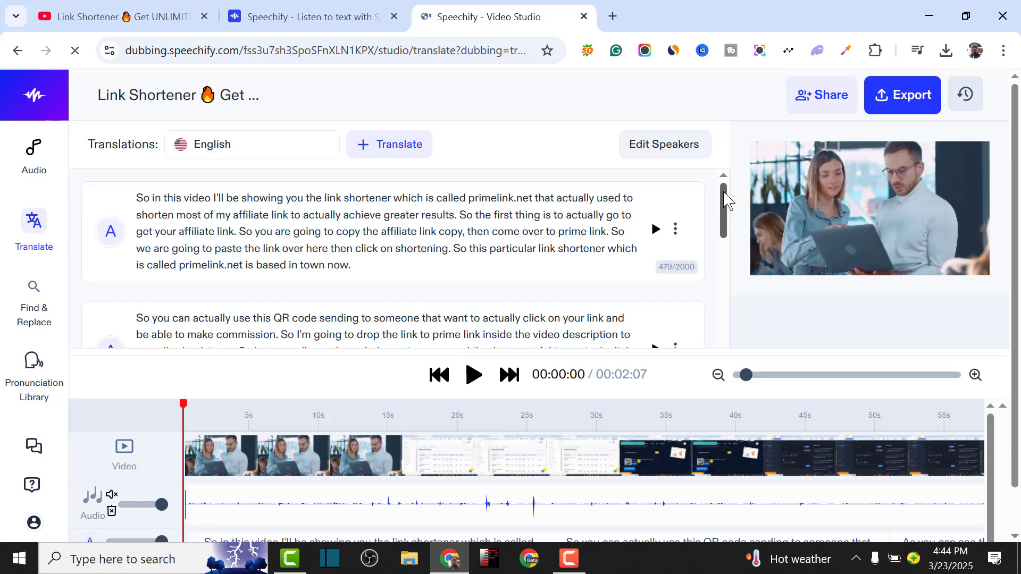
Look over the first transcript block, and assign the voice Oscar to Speaker A, updating the speaker voices.
drag(726, 201, 690, 135)
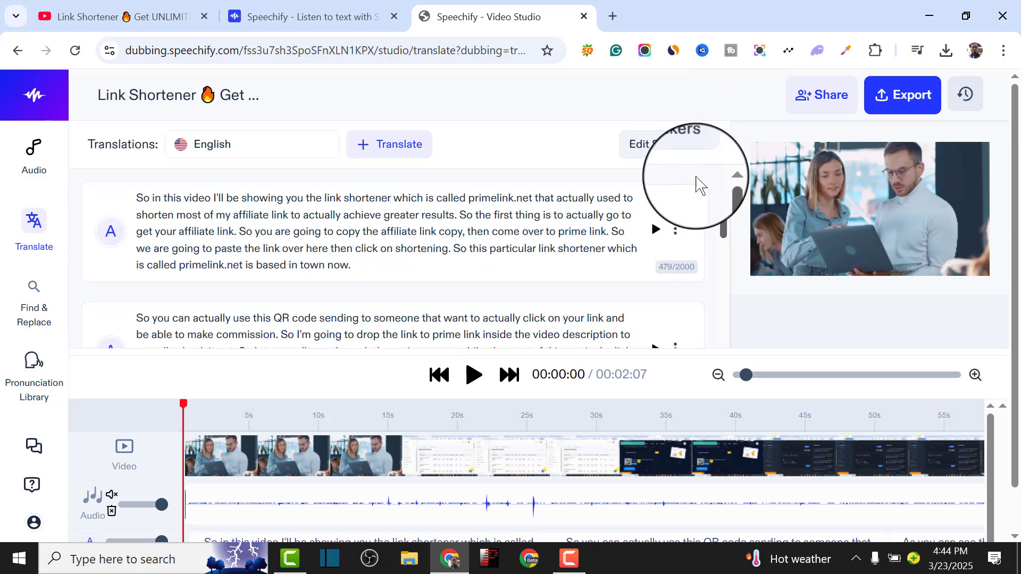
click(373, 248)
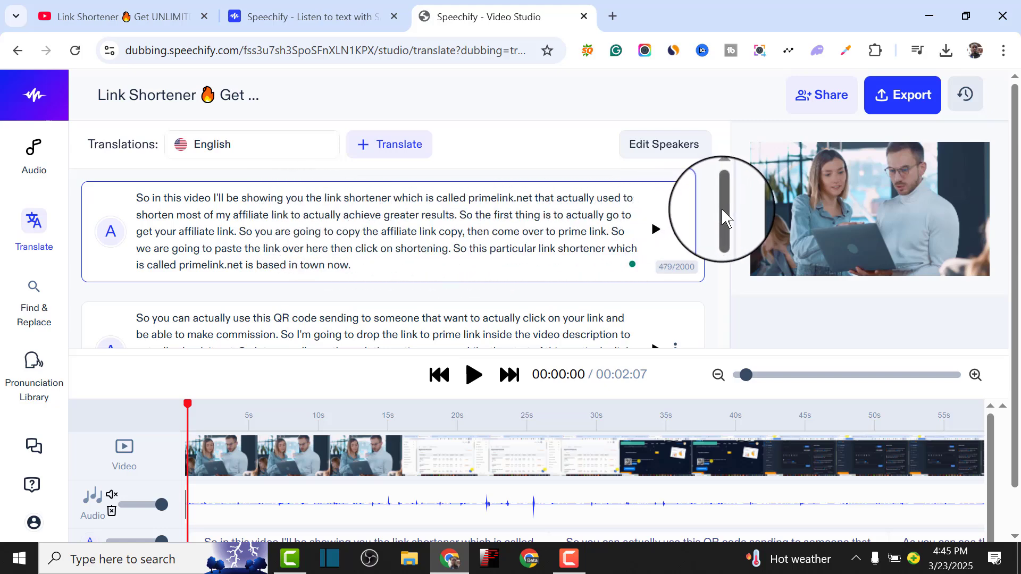
drag(723, 213, 702, 196)
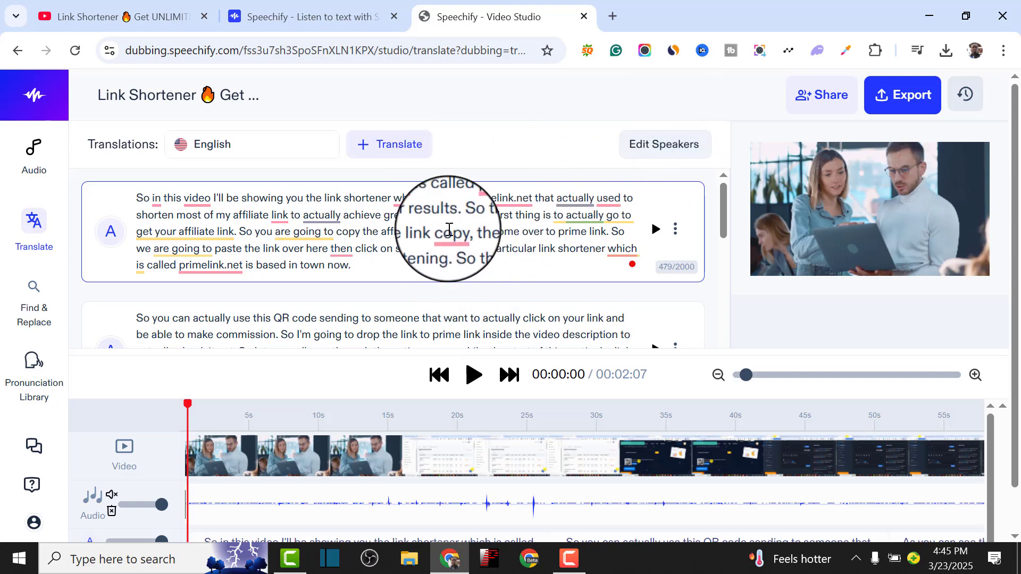
mouse_move(449, 228)
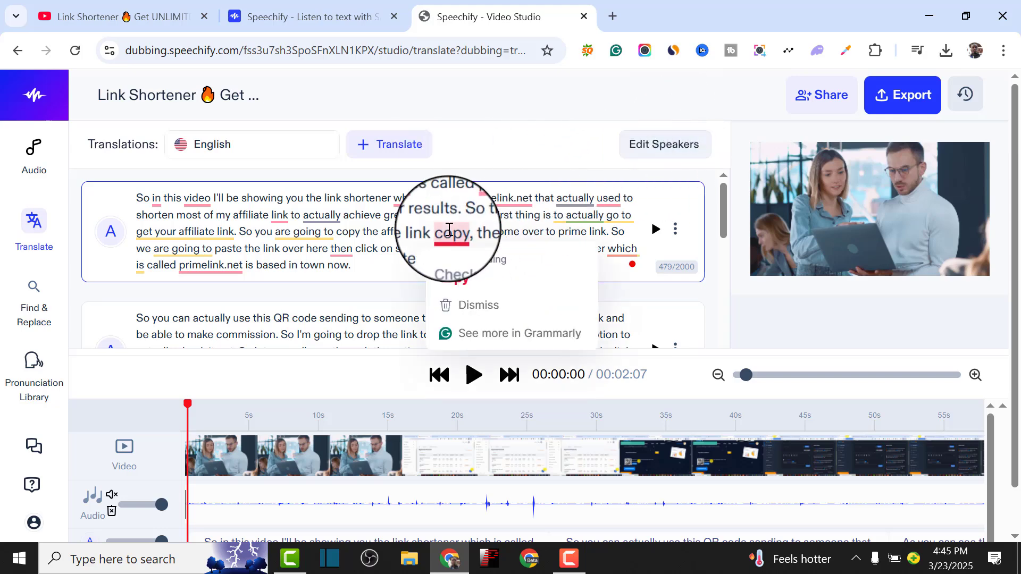
click(653, 157)
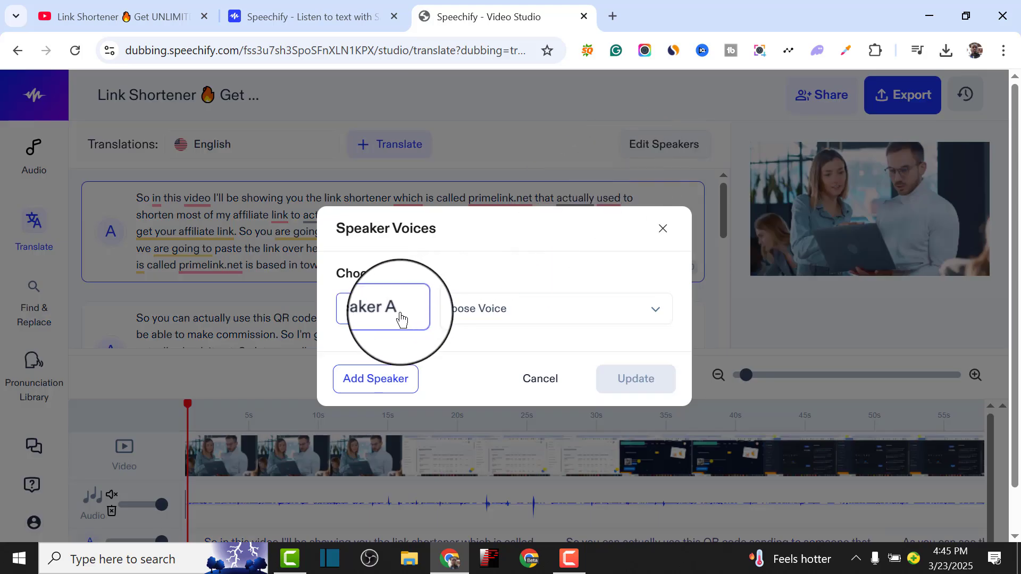
click(494, 312)
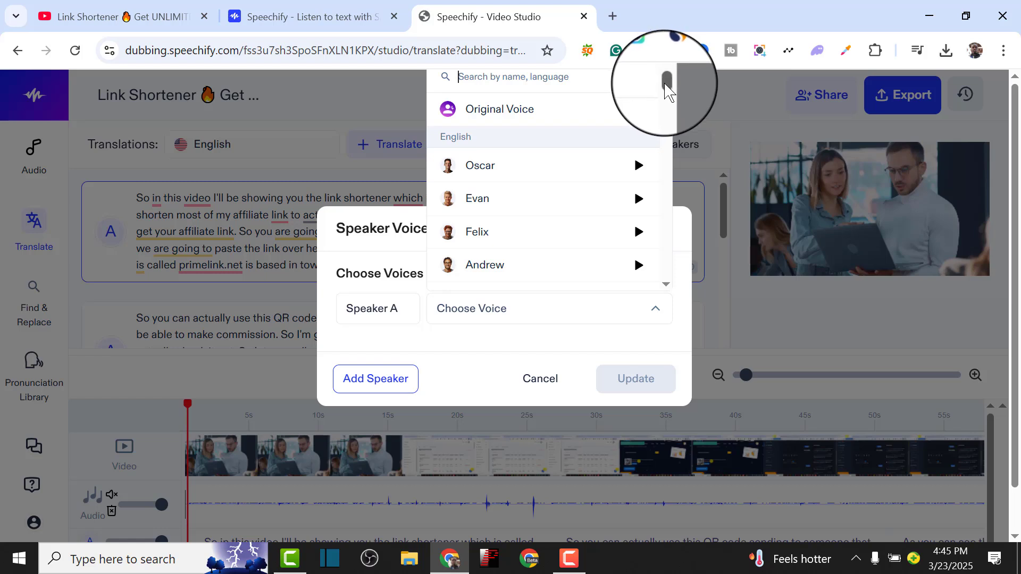
drag(665, 84, 634, 63)
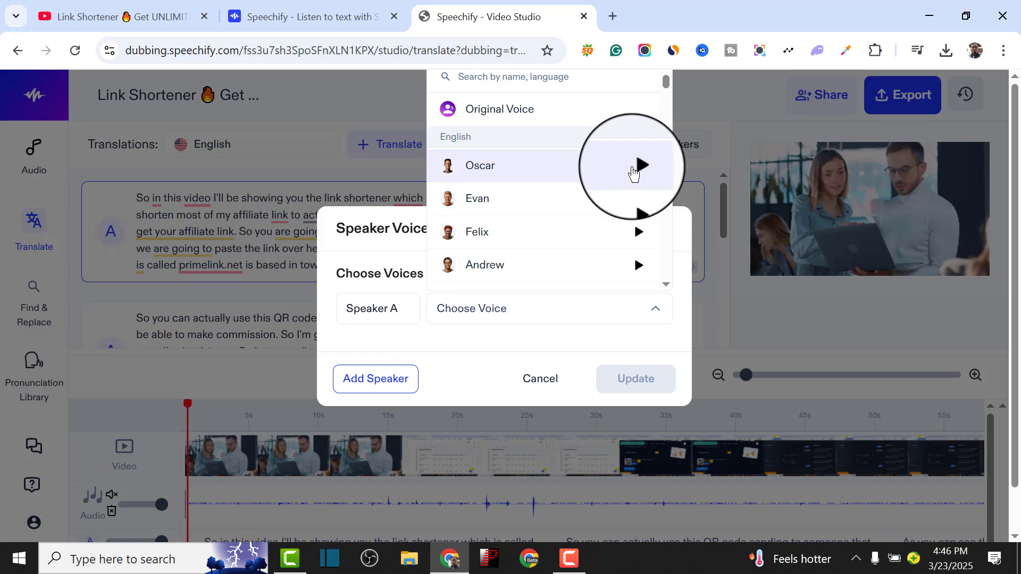
click(524, 175)
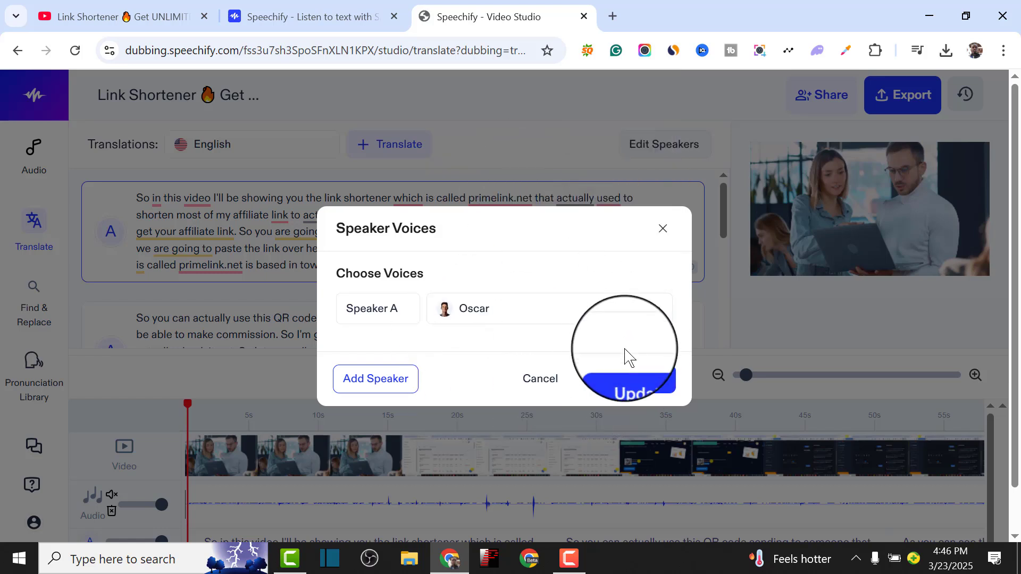
click(637, 390)
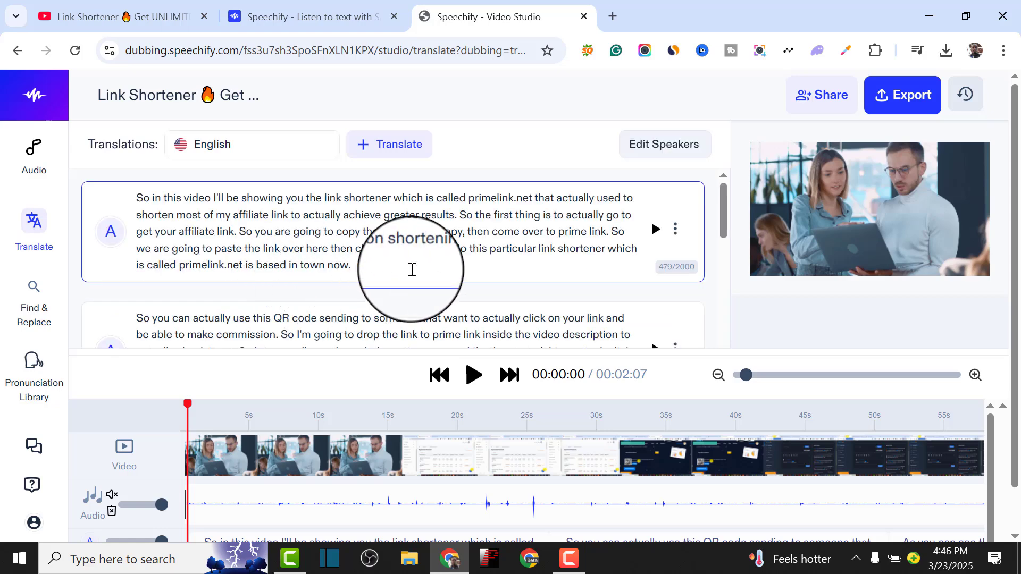
View the Pronunciation Library and close it to return to the transcript blocks.
click(35, 372)
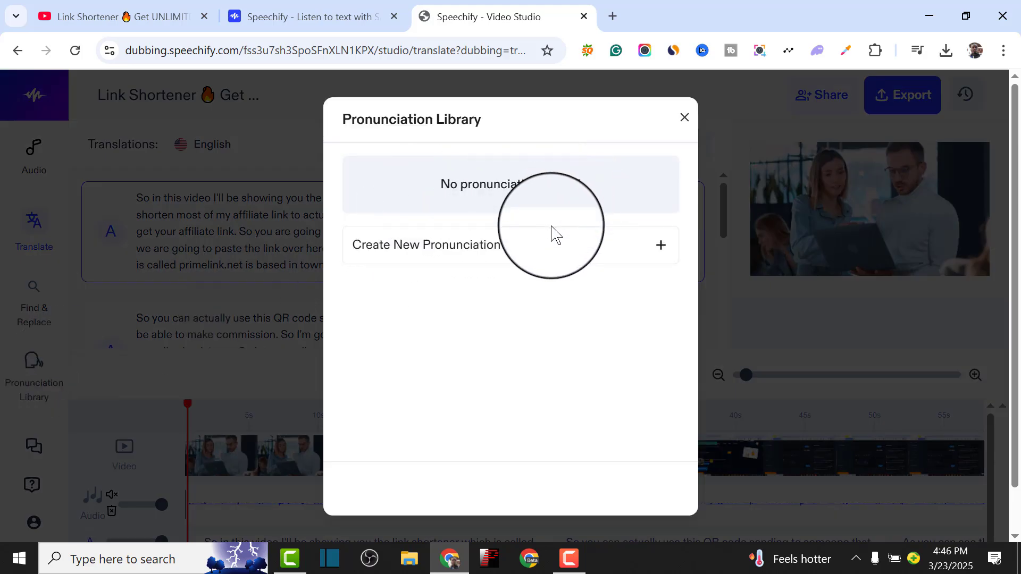
click(684, 118)
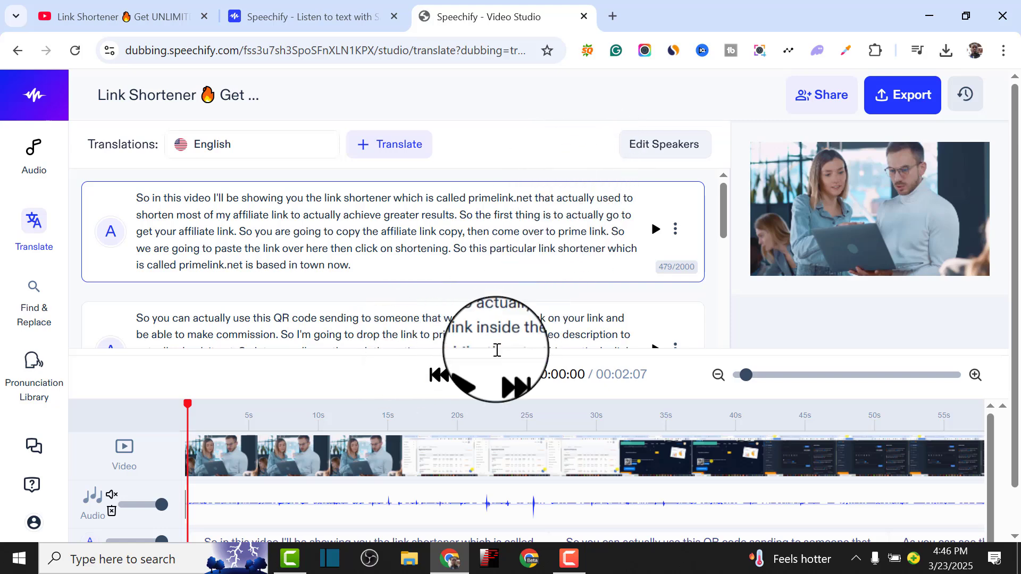
mouse_move(531, 319)
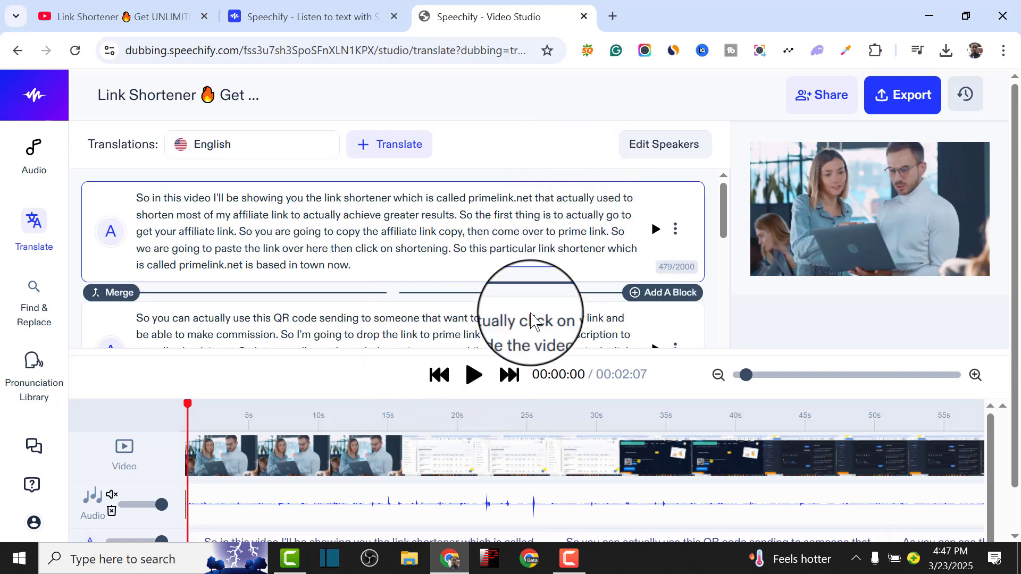
Preview the opening seconds of the video and look through all transcript blocks, returning to the first one.
click(475, 373)
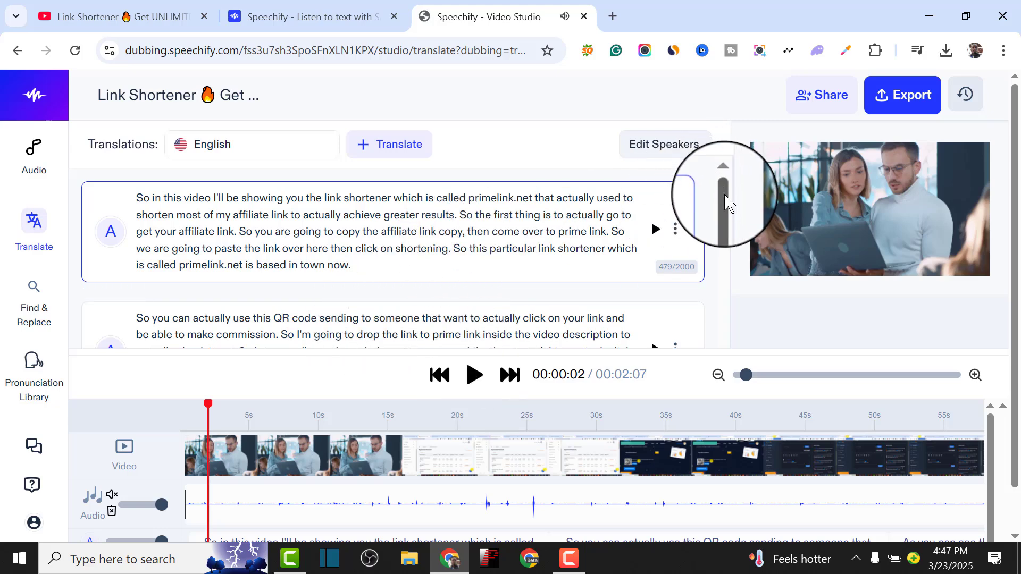
drag(727, 204, 668, 165)
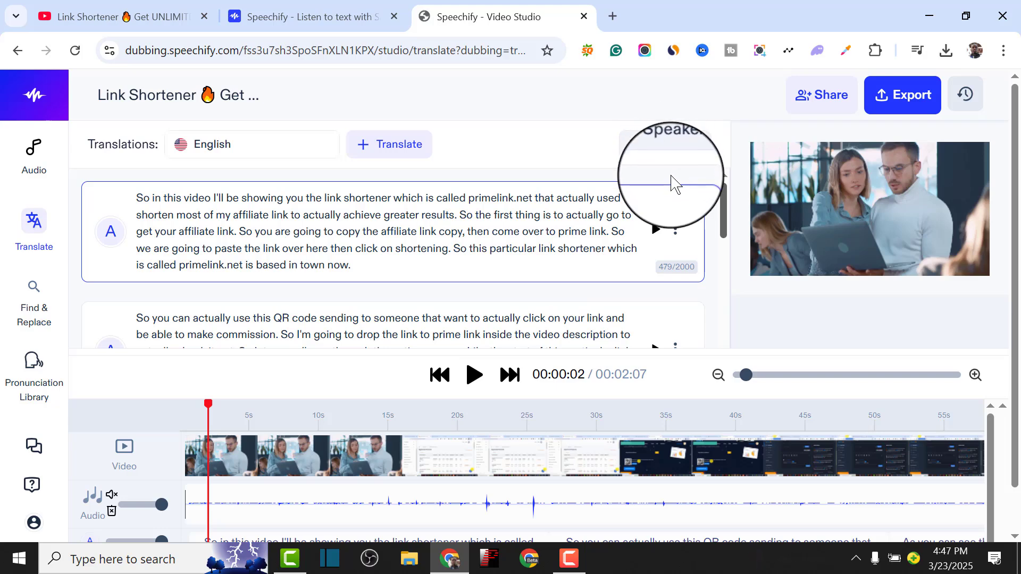
scroll(674, 224, down, 5)
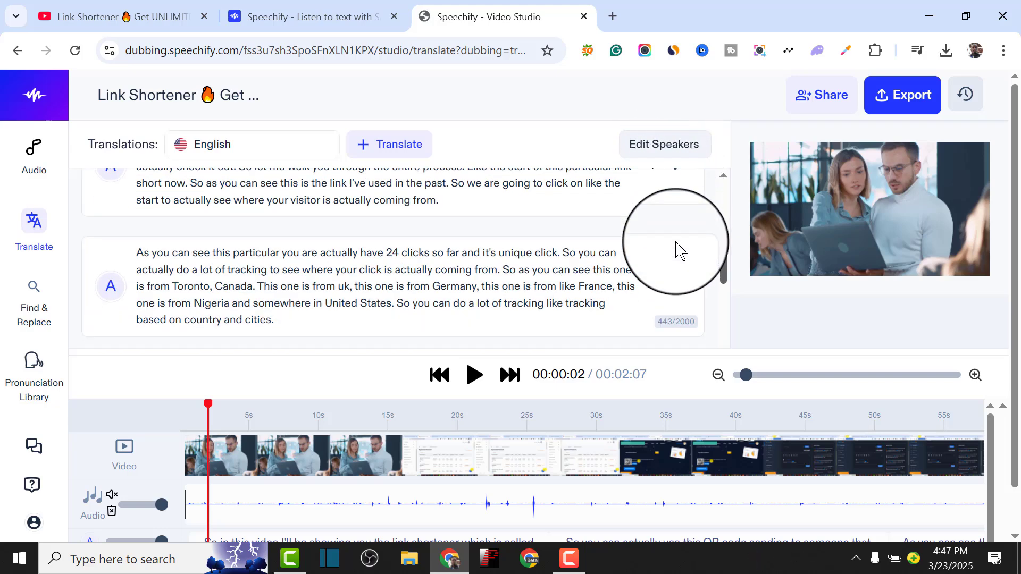
scroll(678, 282, down, 8)
scroll(657, 179, up, 15)
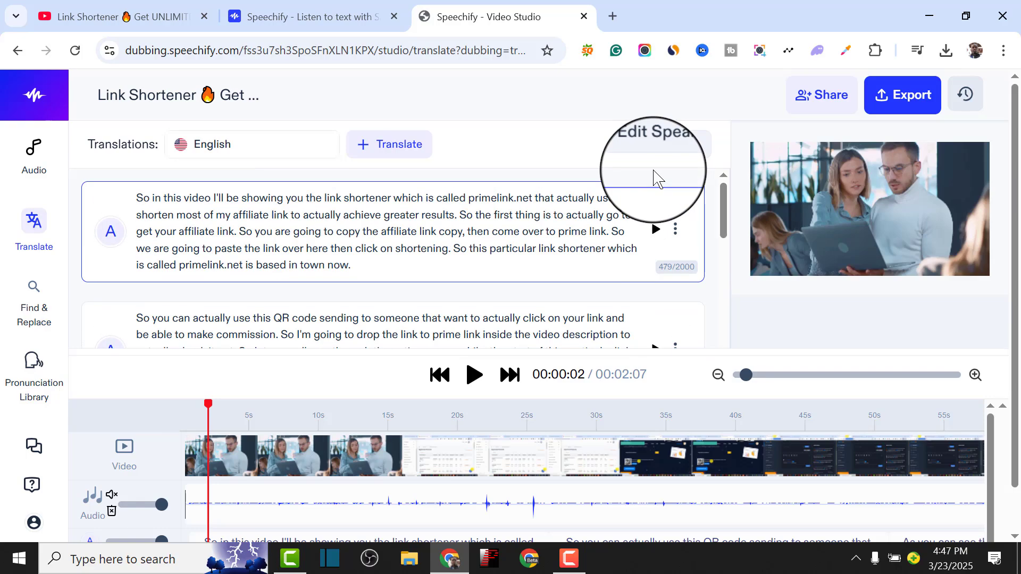
Browse the voices available for Speaker A across the English accents, and close the speaker settings without choosing another.
click(657, 151)
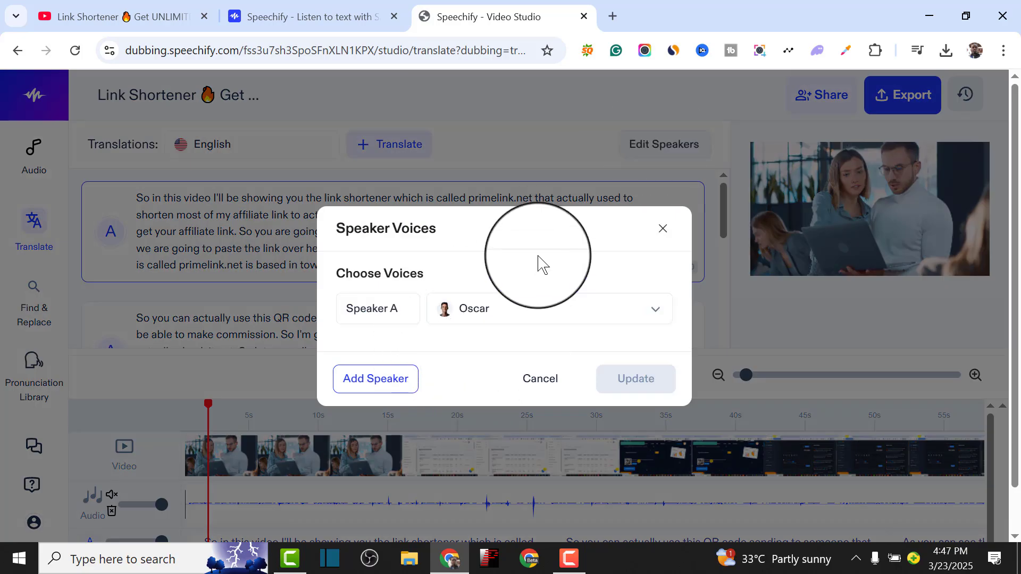
click(551, 318)
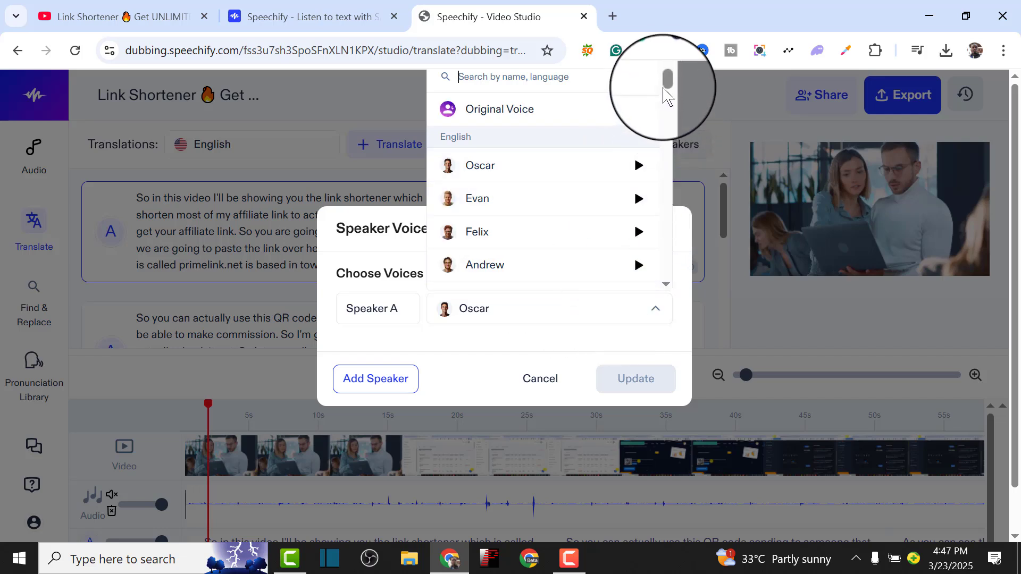
drag(665, 103, 664, 277)
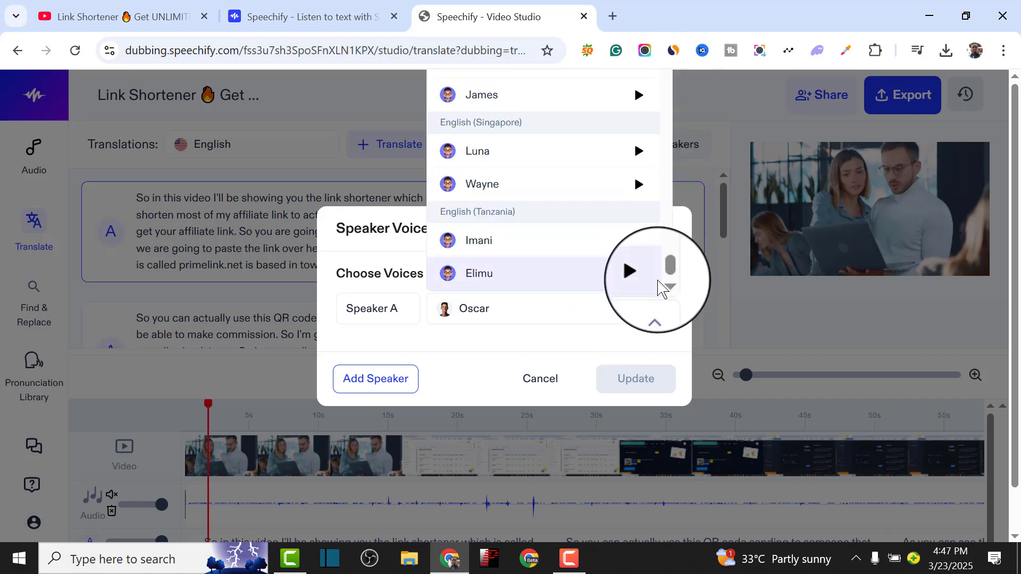
click(734, 208)
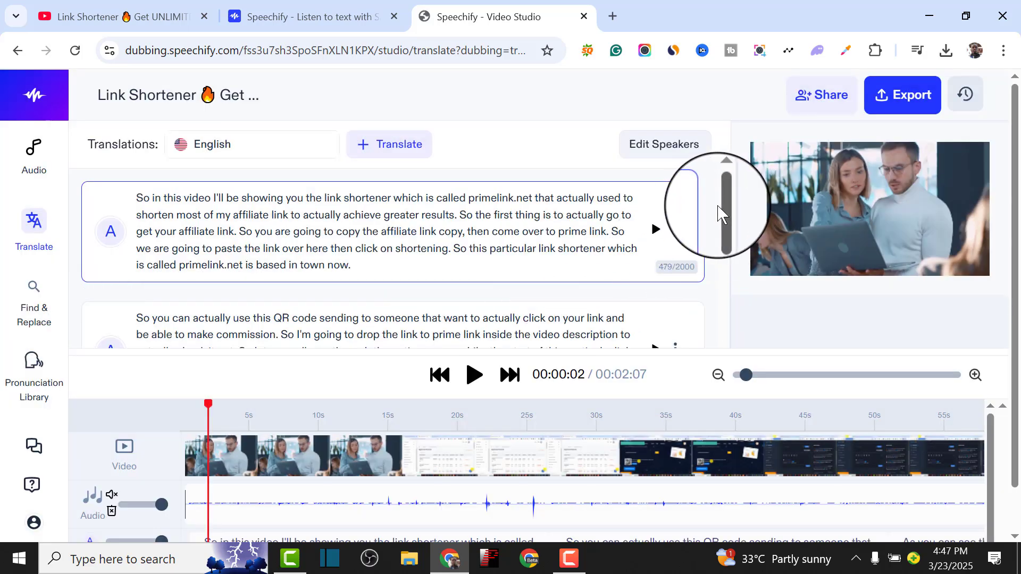
Look through the transcript to its final block, and export the dubbed English project as a video.
drag(722, 216, 736, 337)
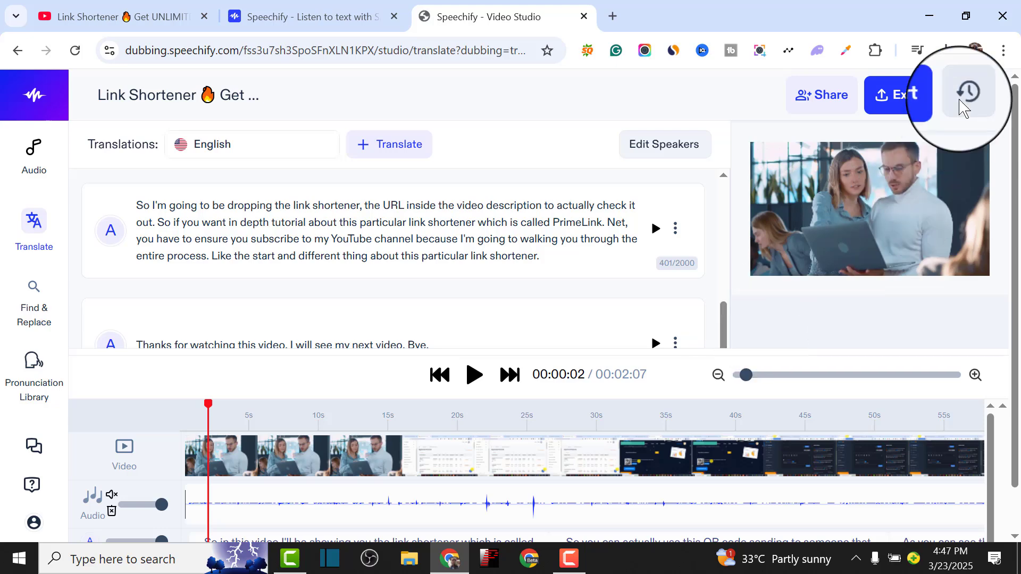
click(902, 114)
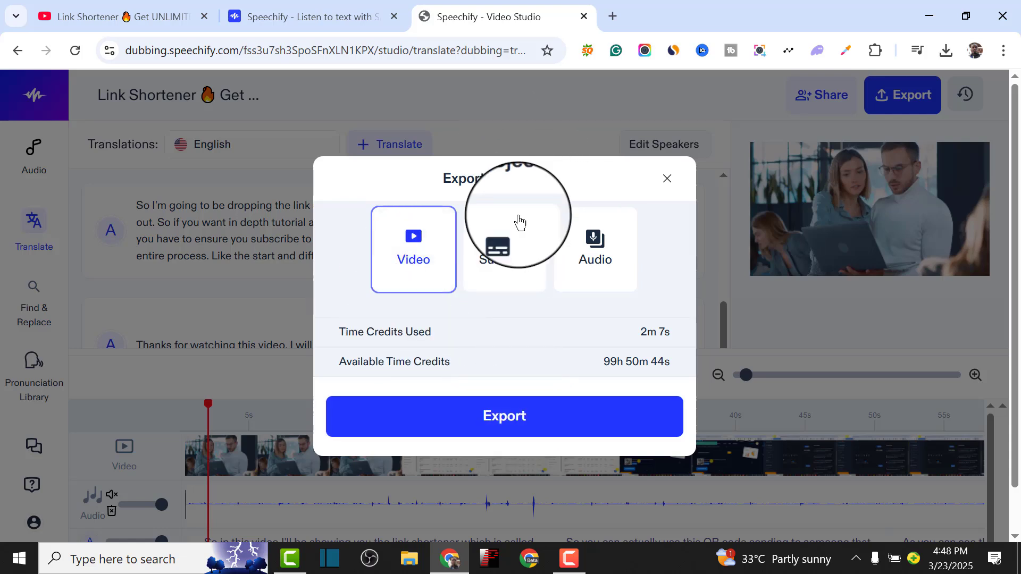
click(500, 421)
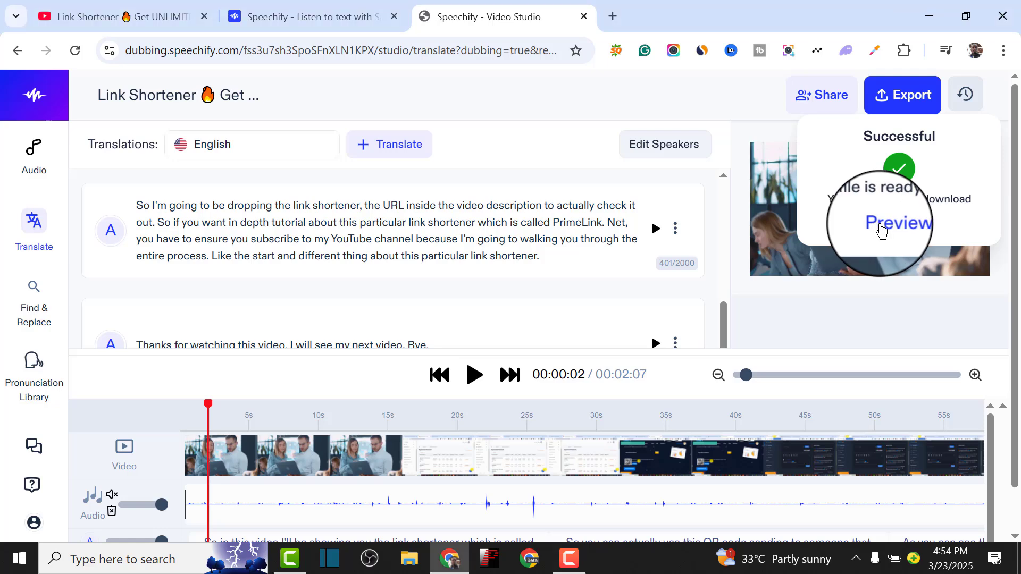
Open the preview of the exported dubbed video, play about its first 20 seconds, and pause it.
click(881, 229)
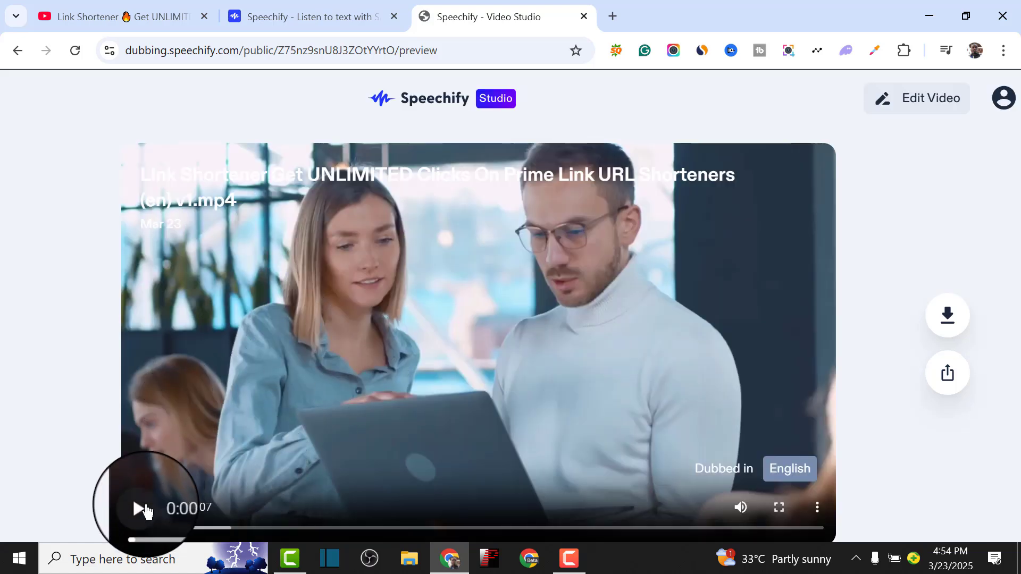
click(139, 509)
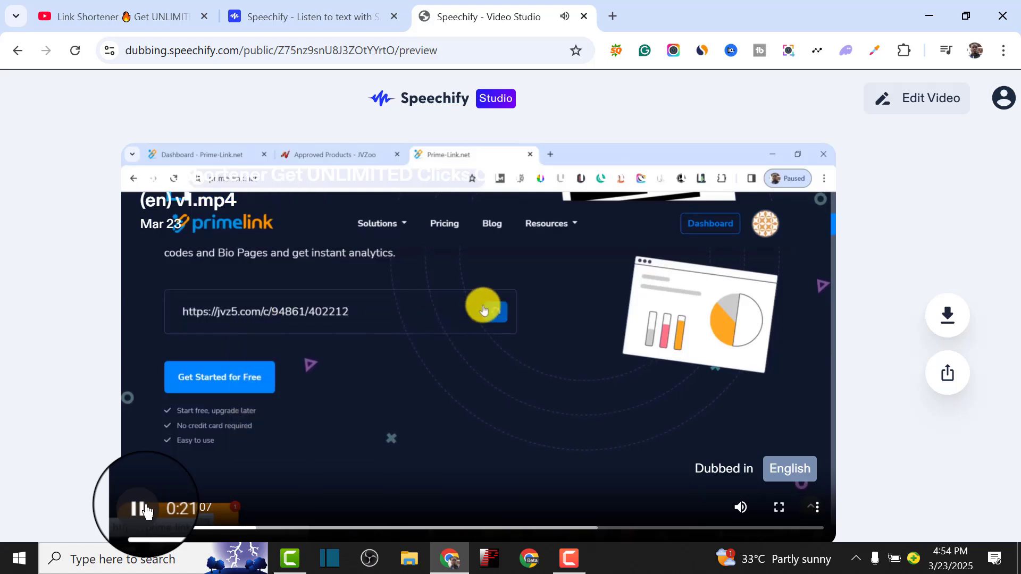
click(139, 508)
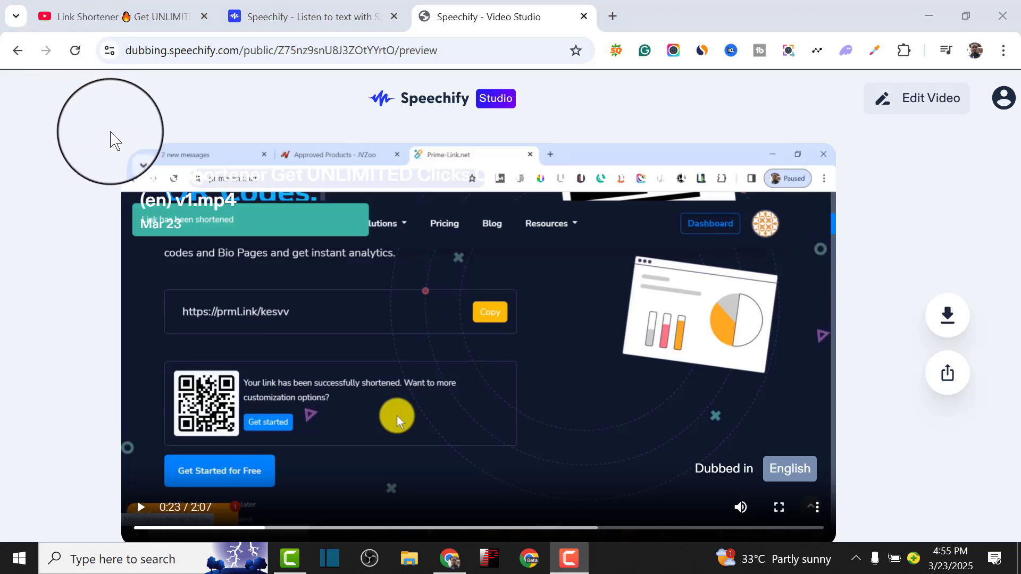
Return to the Speechify plan selection page and highlight the speechify.com domain in its web address.
click(339, 19)
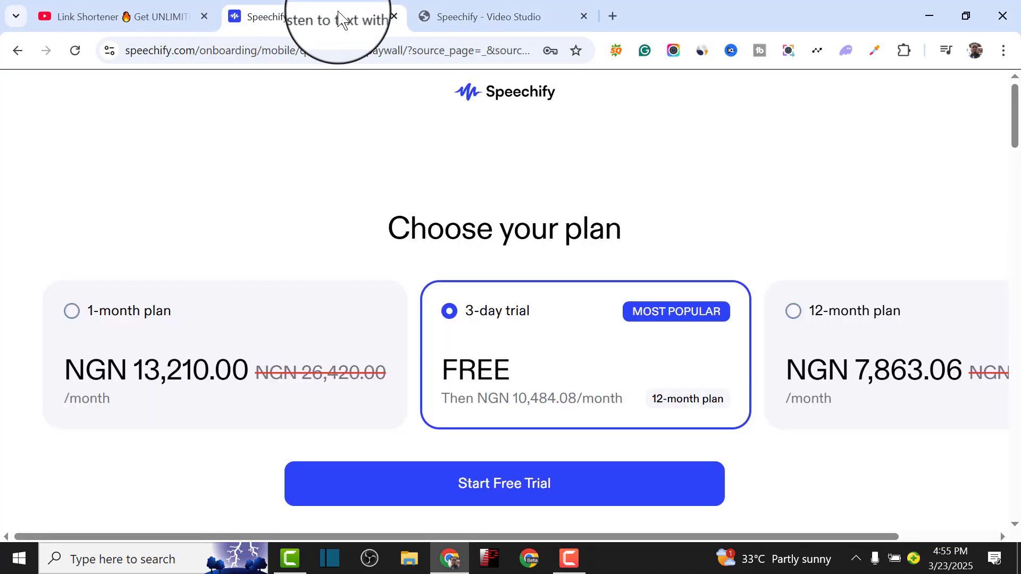
click(196, 49)
drag(195, 49, 125, 50)
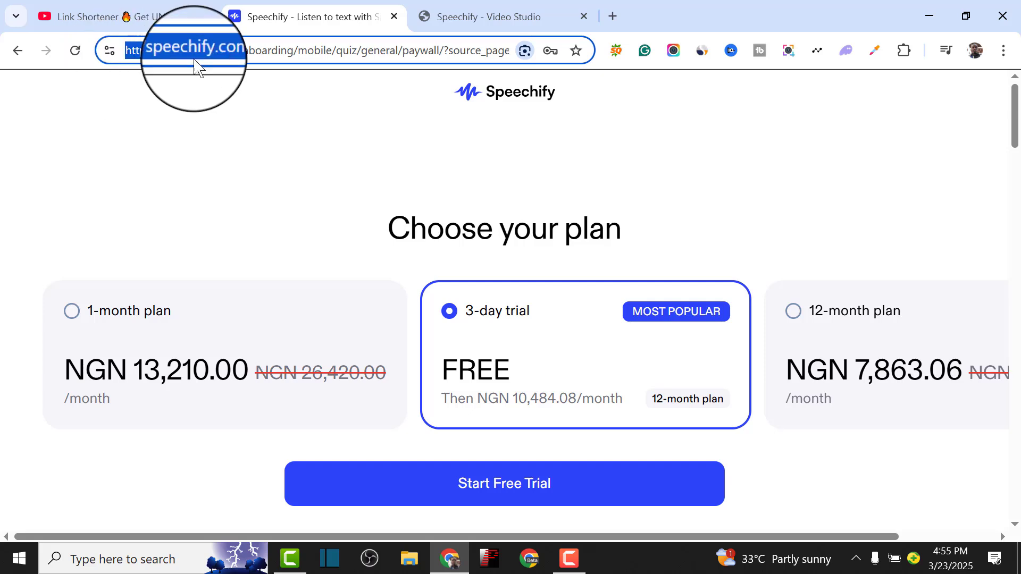